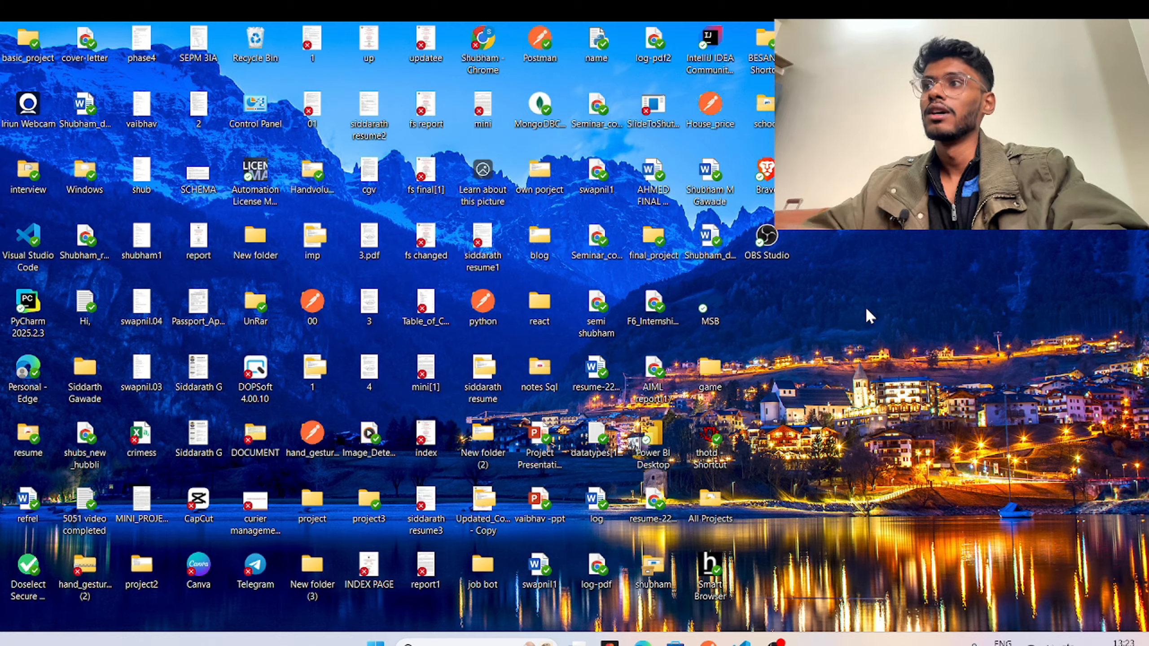
Refresh the desktop and launch Google Chrome.
right_click(866, 306)
click(900, 310)
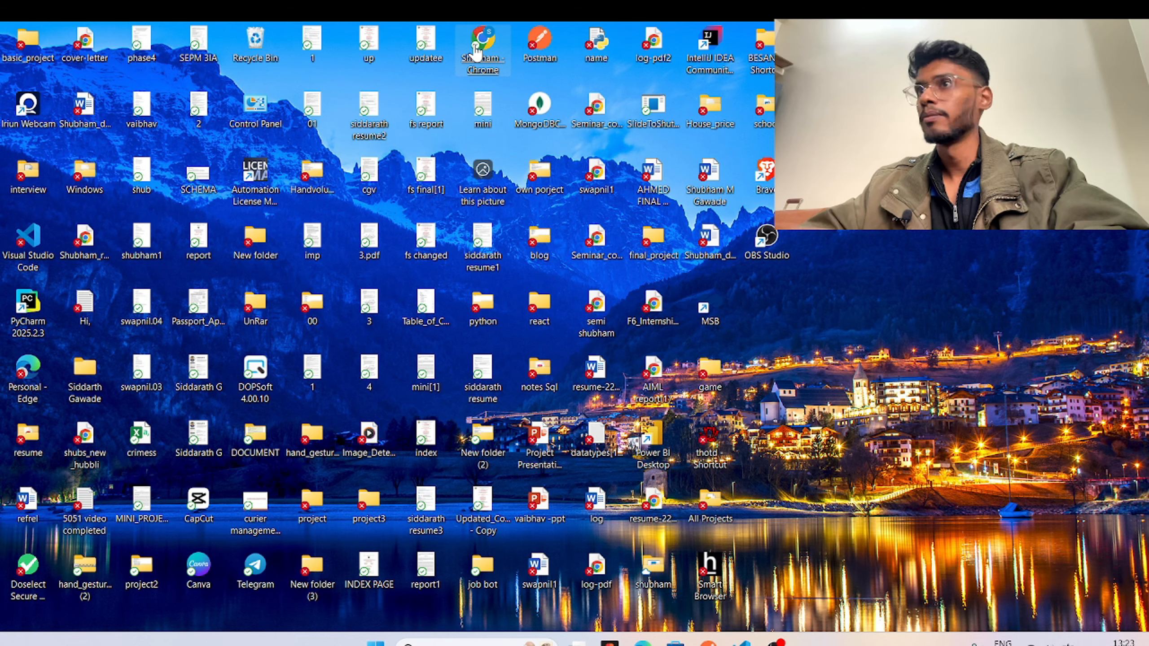
double_click(476, 51)
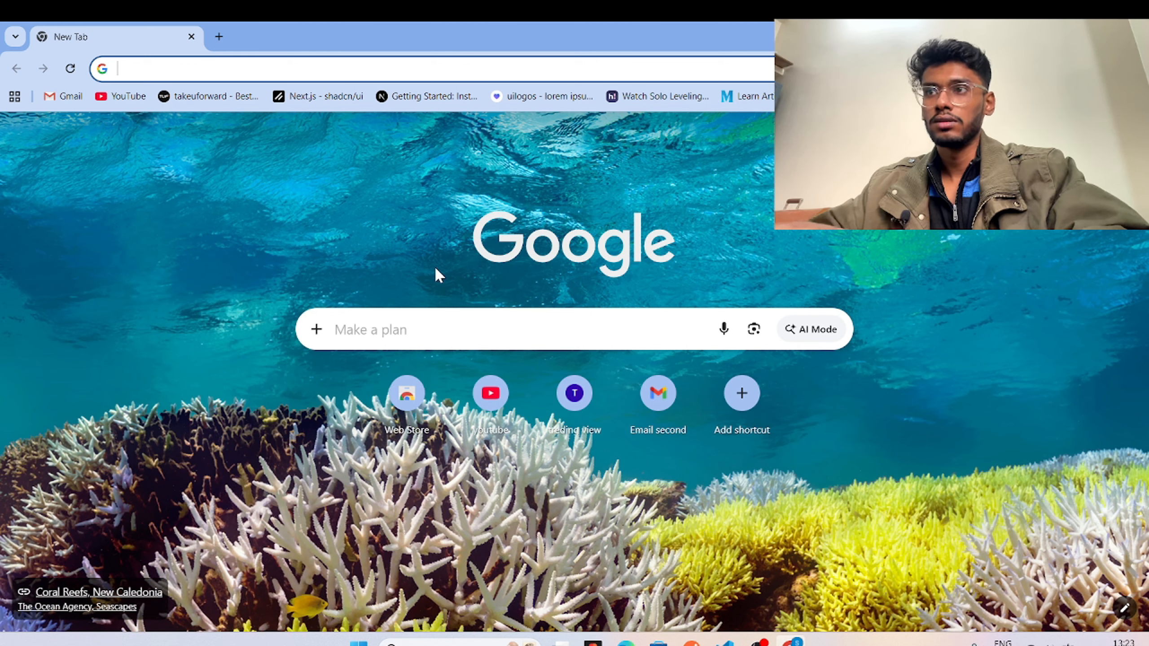
Search Google for 'mysql' and open the mysql.com result.
click(447, 324)
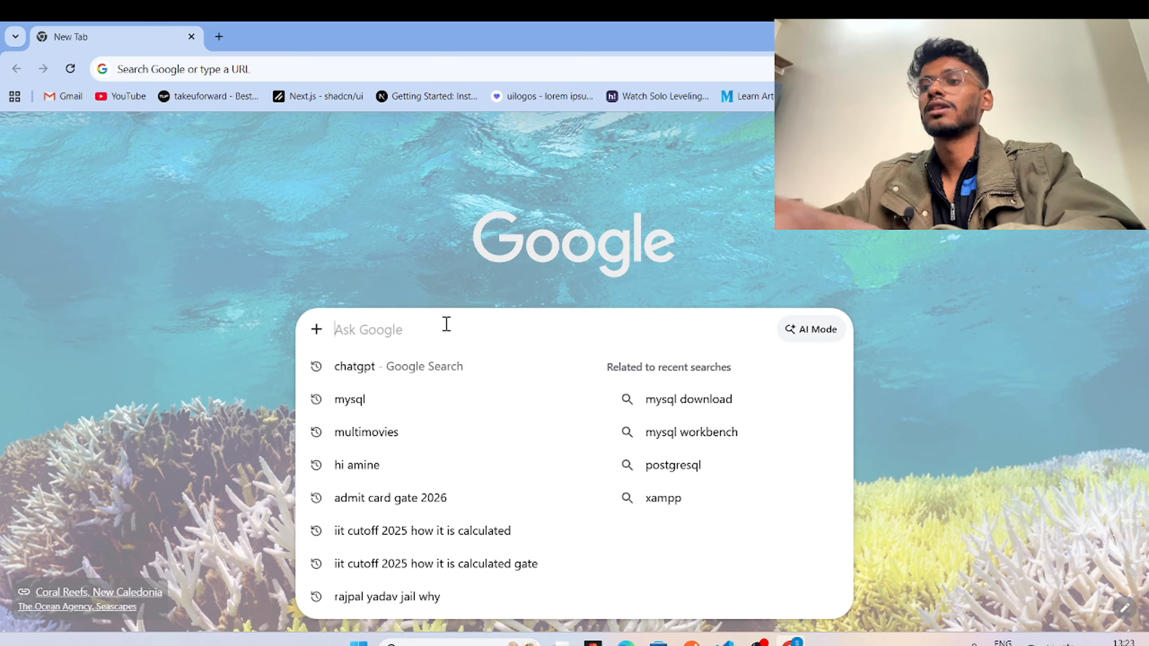
text(mysql)
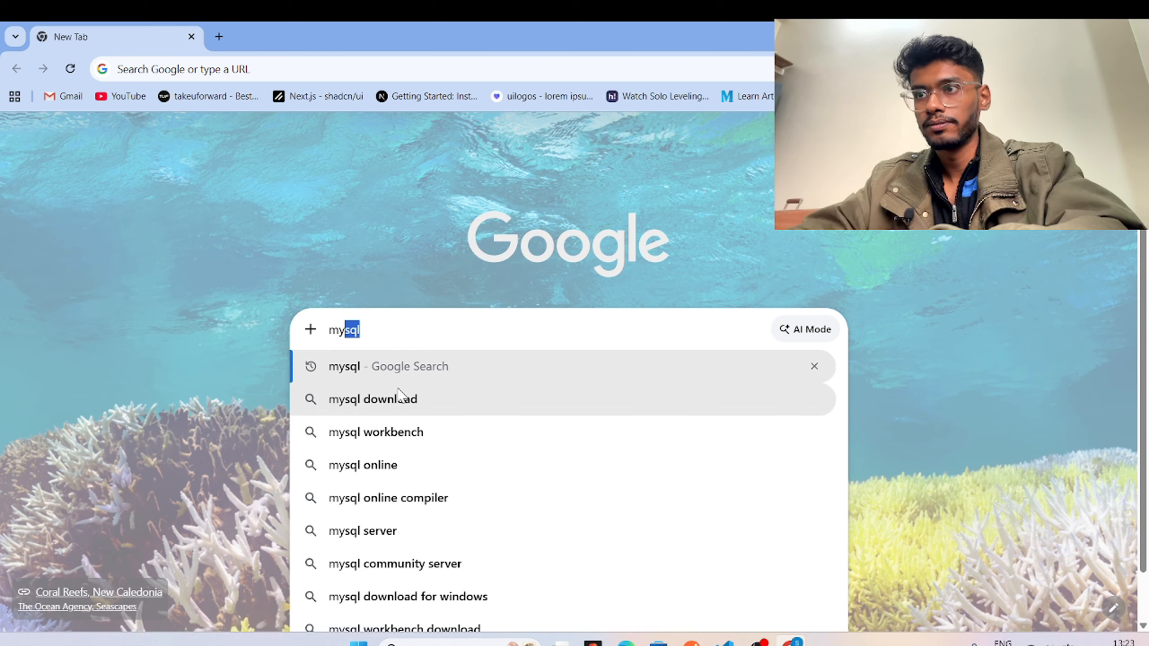
click(398, 367)
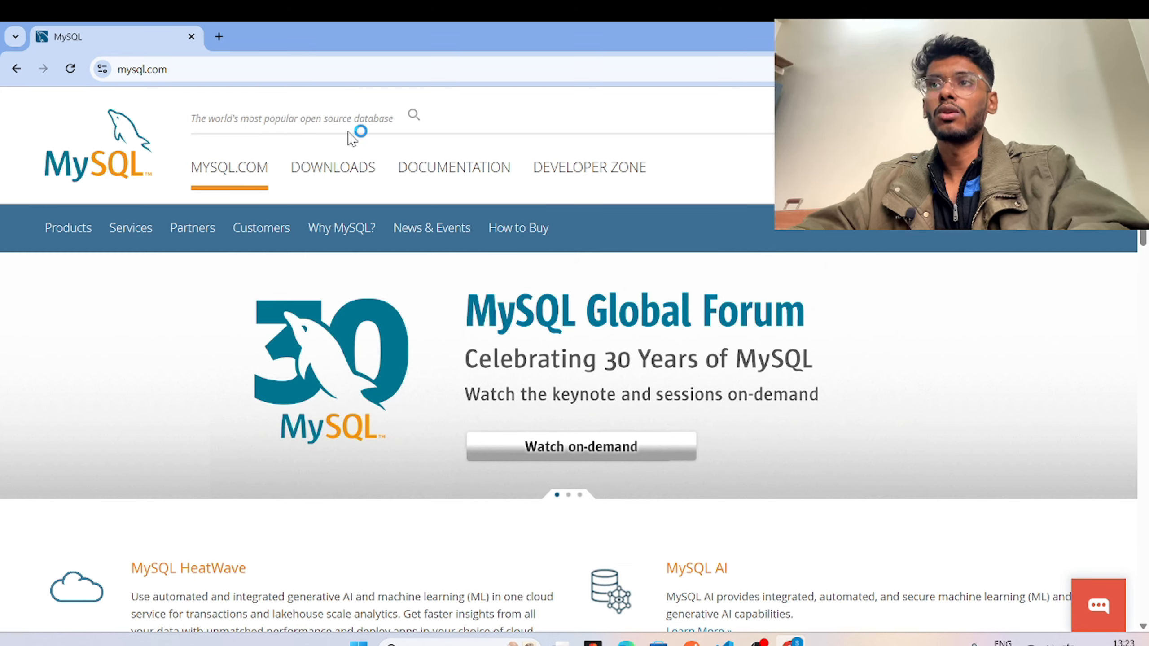
Go from Downloads through MySQL Community (GPL) Downloads to MySQL Installer for Windows.
click(334, 175)
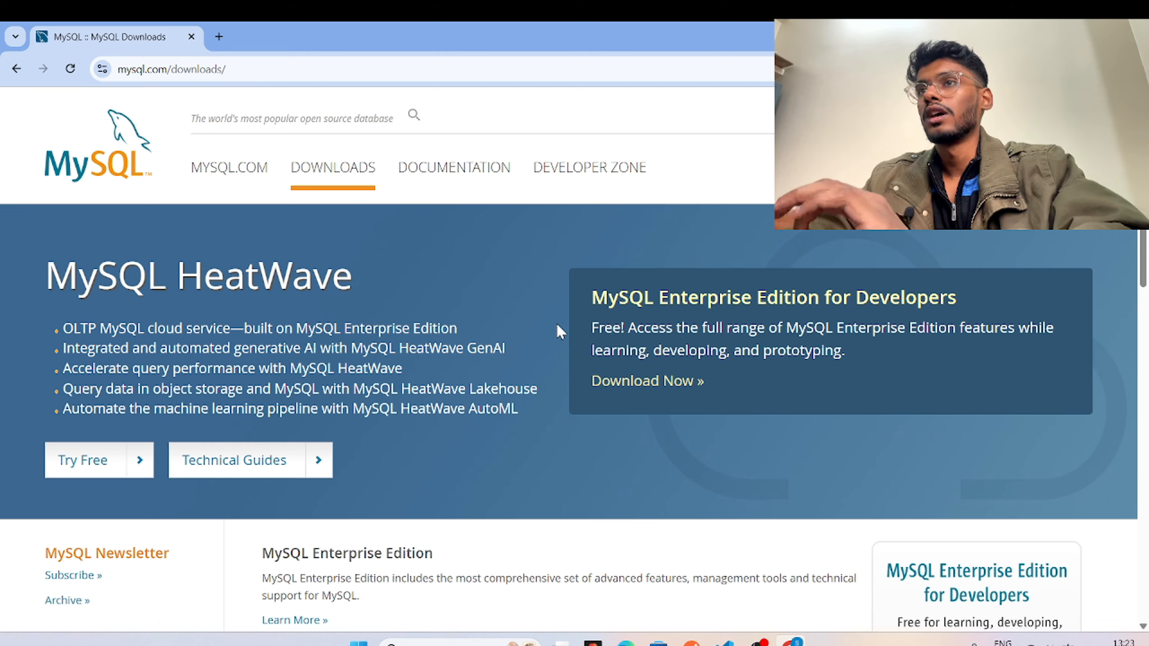
scroll(557, 326, down, 8)
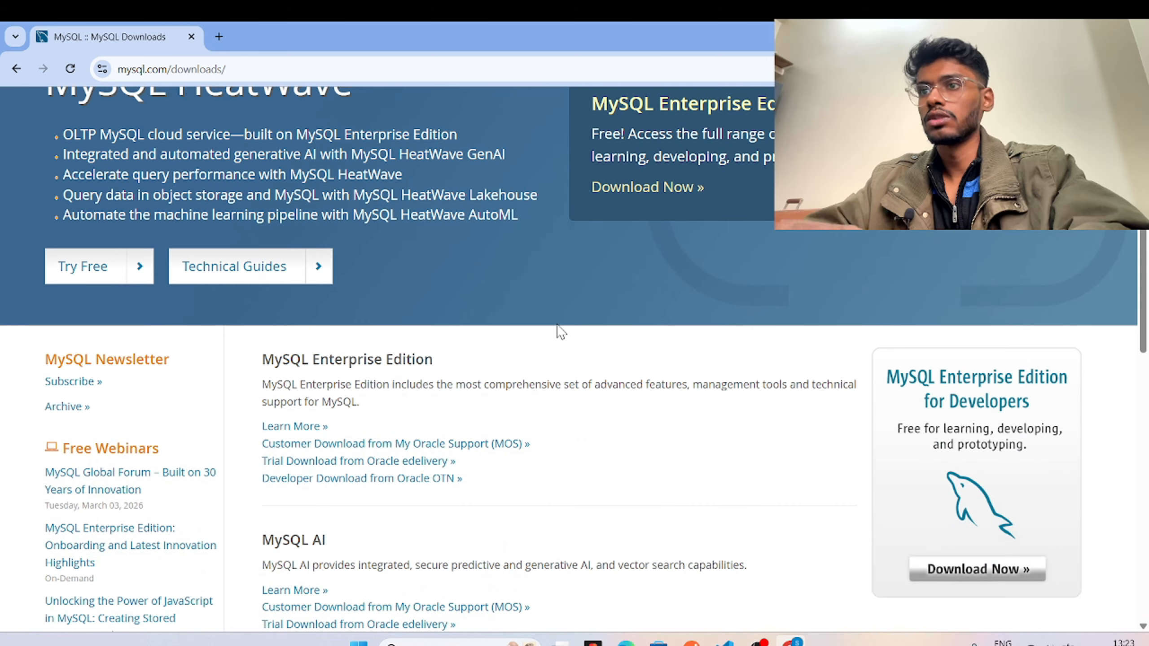
scroll(559, 324, down, 5)
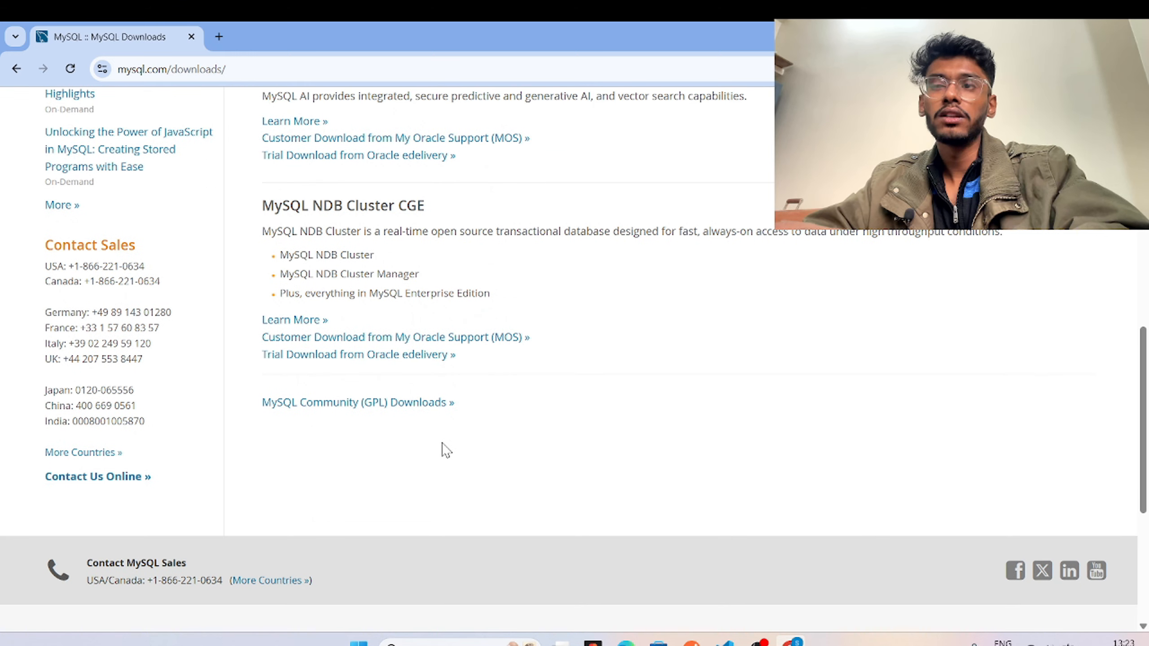
click(379, 406)
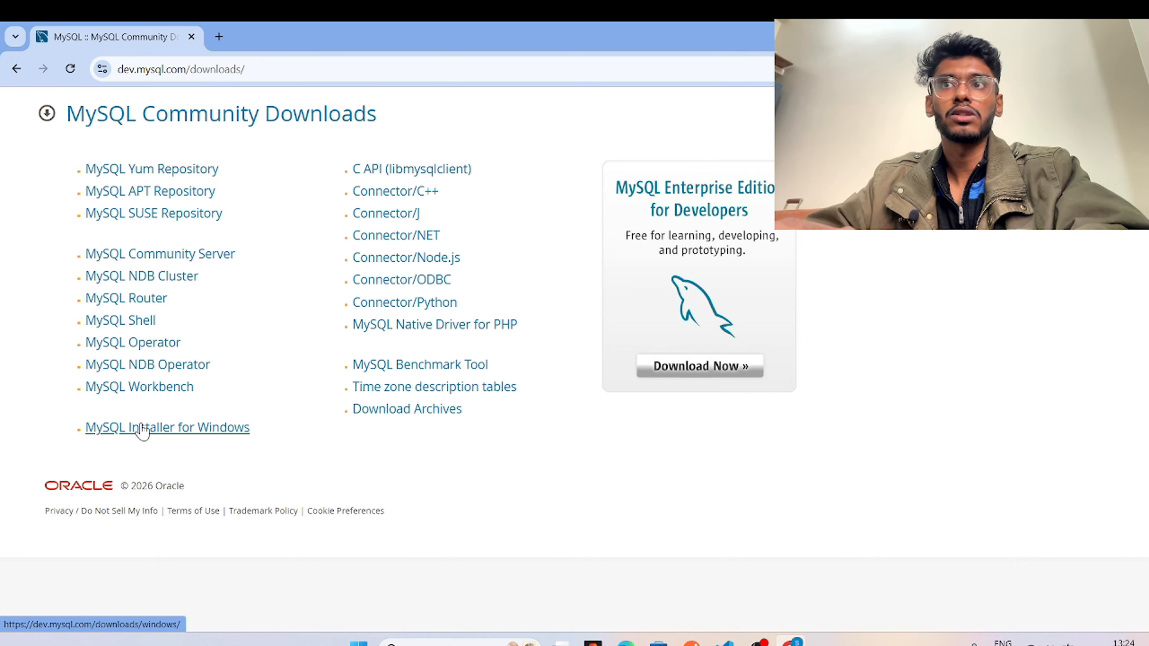
click(142, 429)
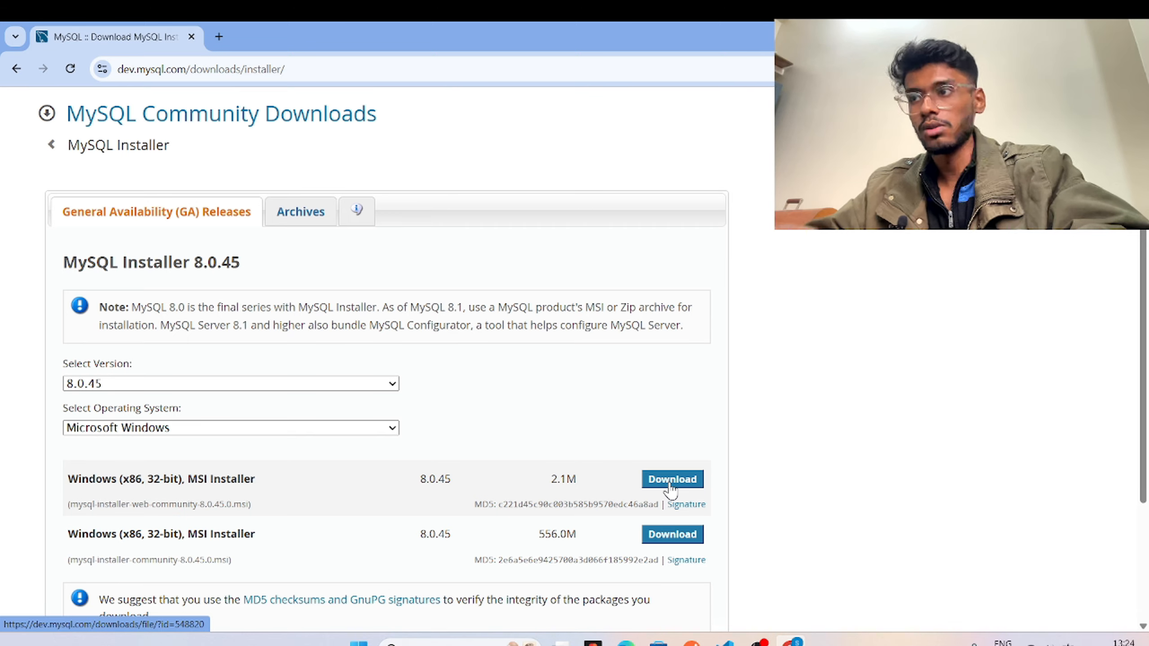
Download the 2.1M Windows web installer and begin creating an Oracle account.
click(670, 483)
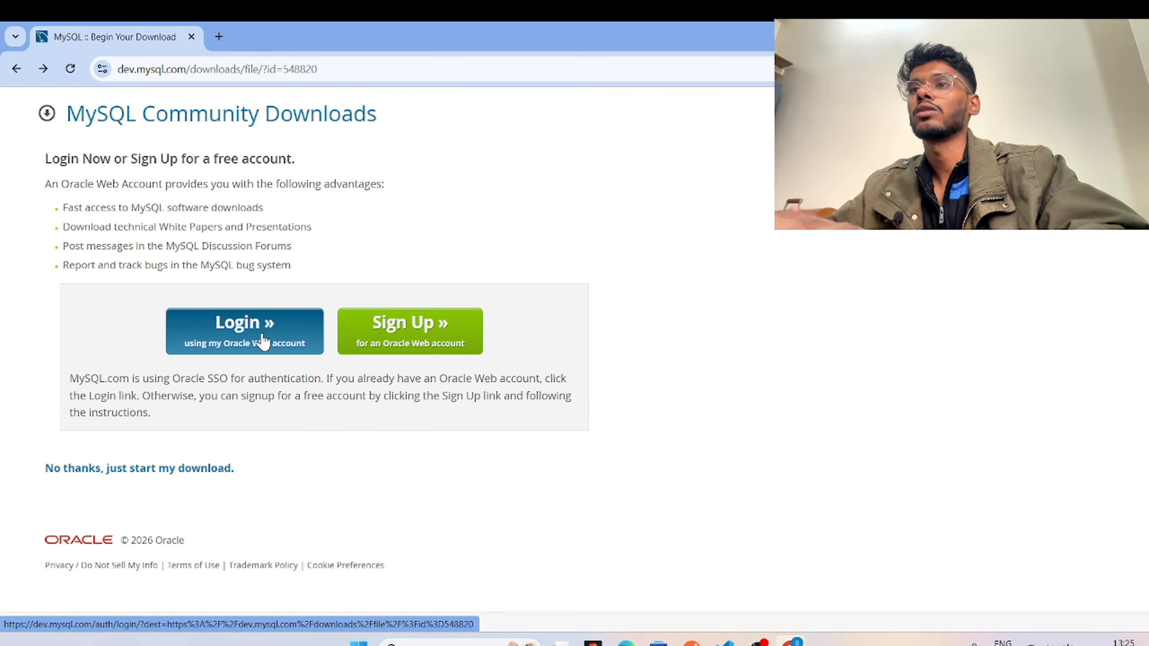
click(387, 337)
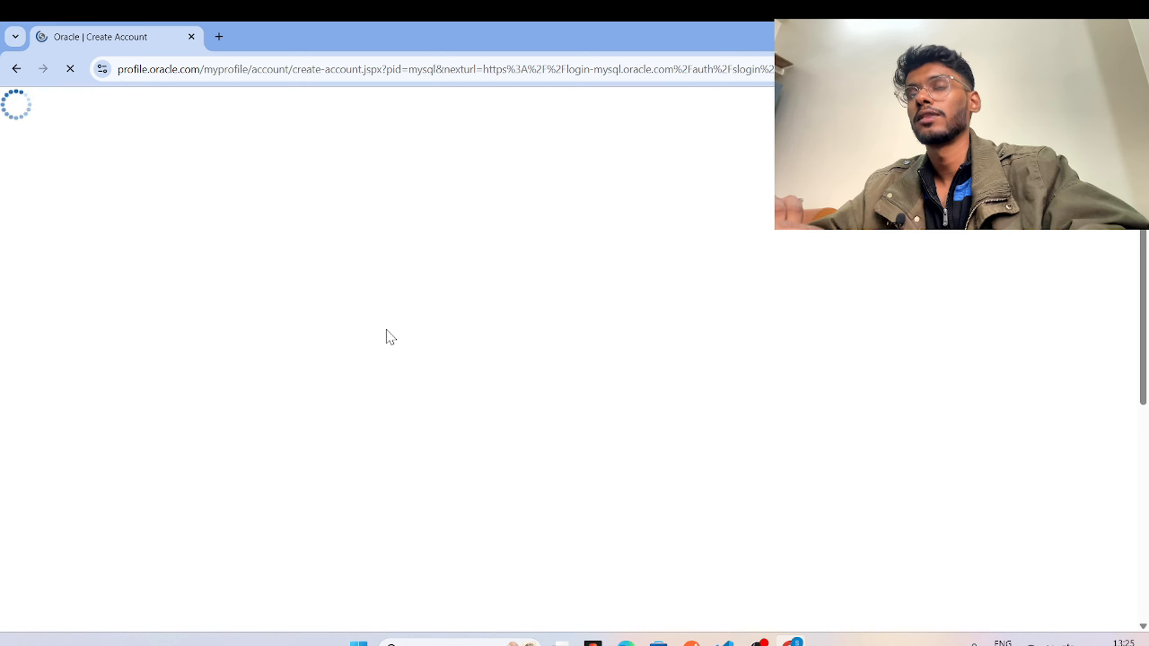
scroll(502, 344, down, 2)
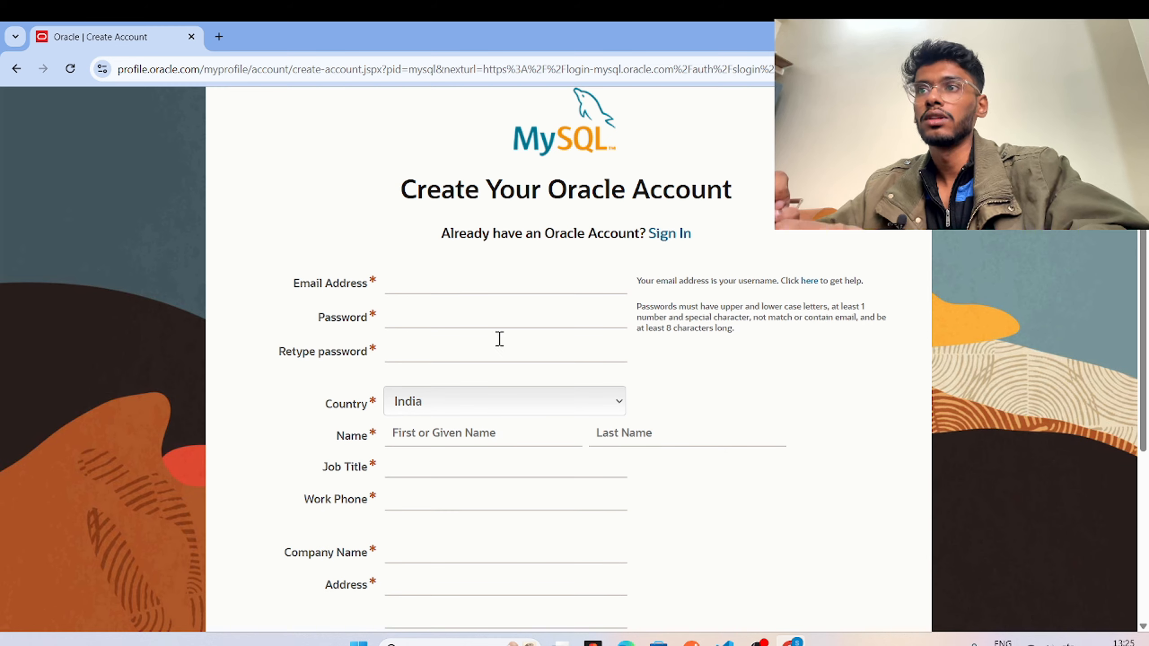
Fill in and submit the account form, then switch to signing in instead.
click(445, 284)
scroll(445, 283, down, 2)
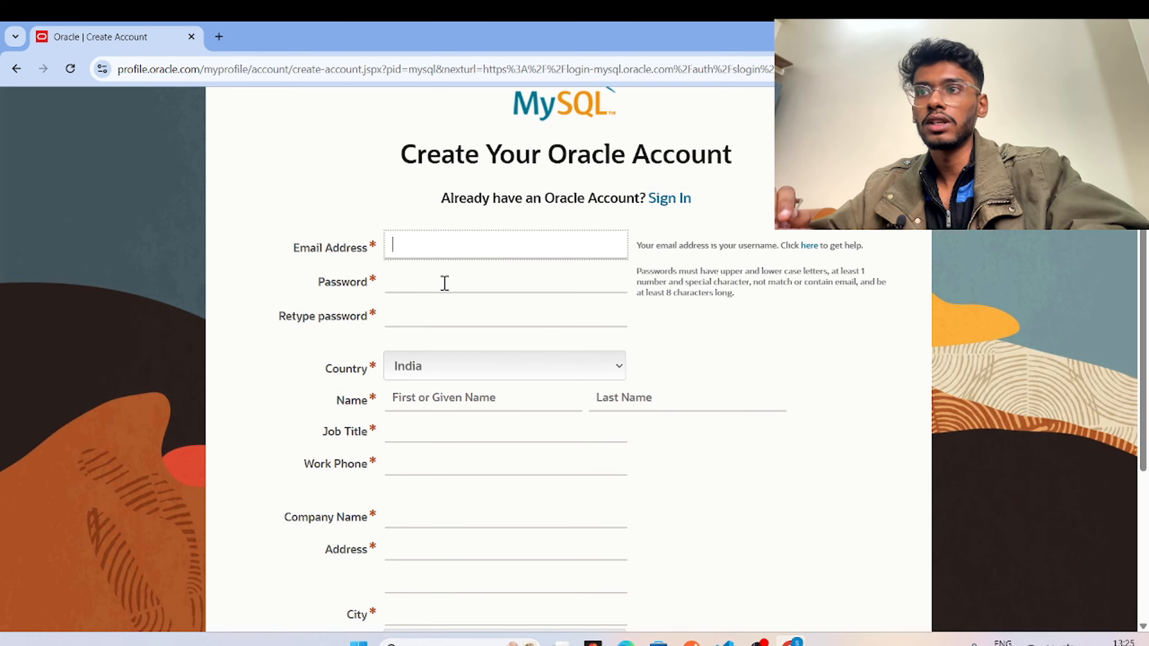
scroll(445, 283, down, 5)
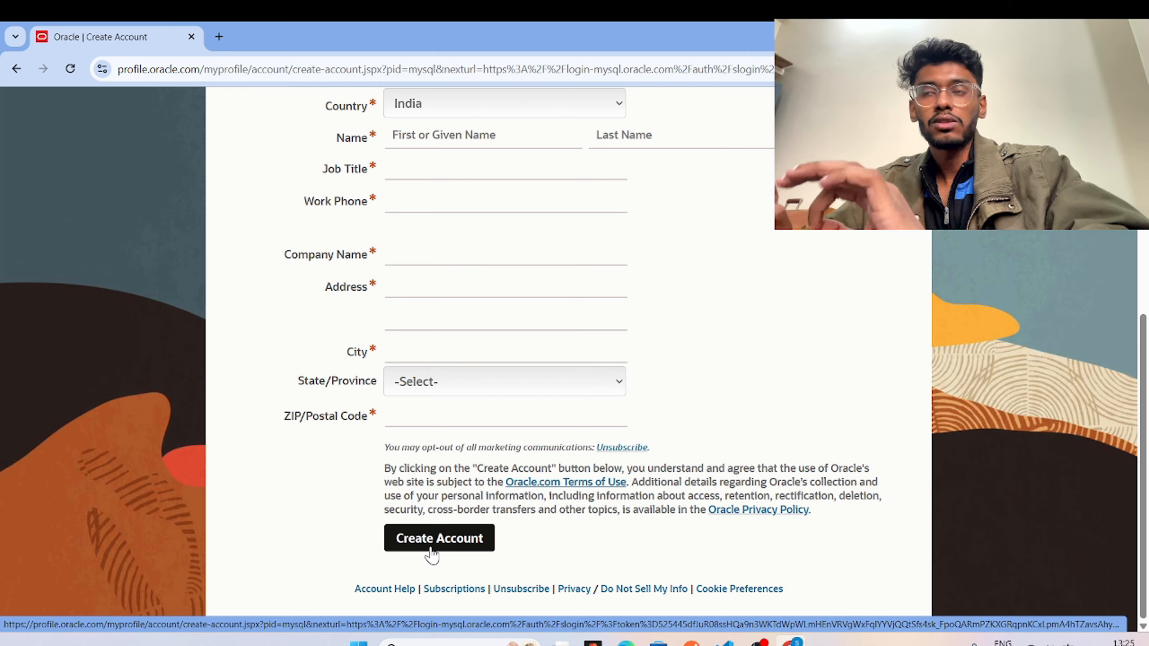
click(430, 548)
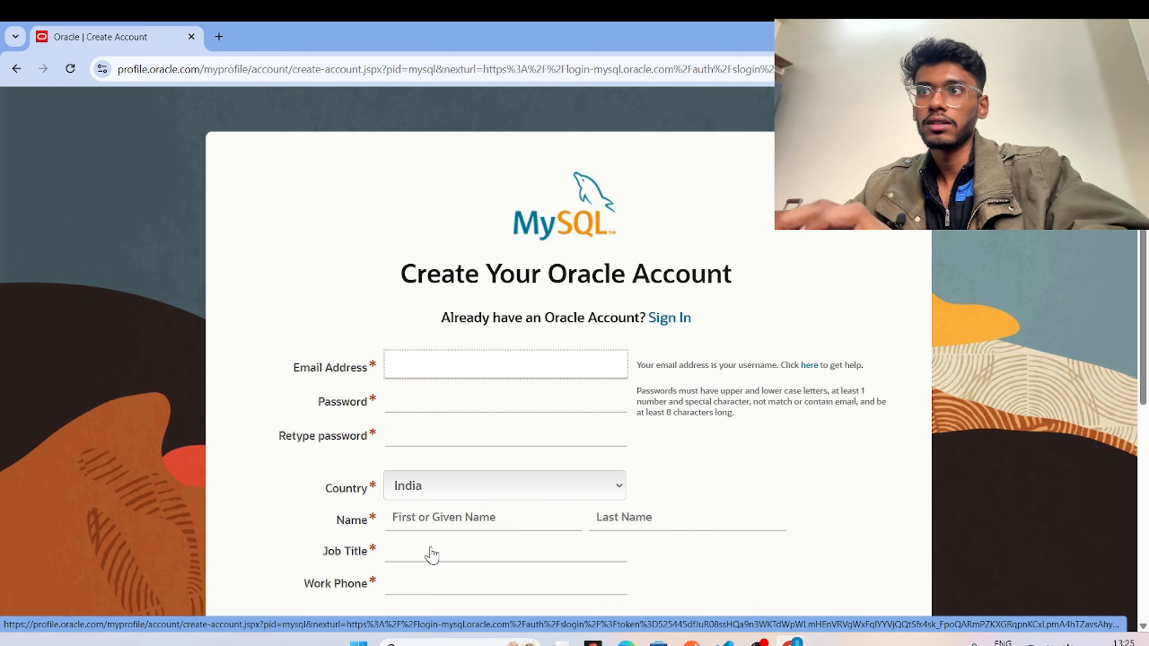
scroll(431, 553, down, 6)
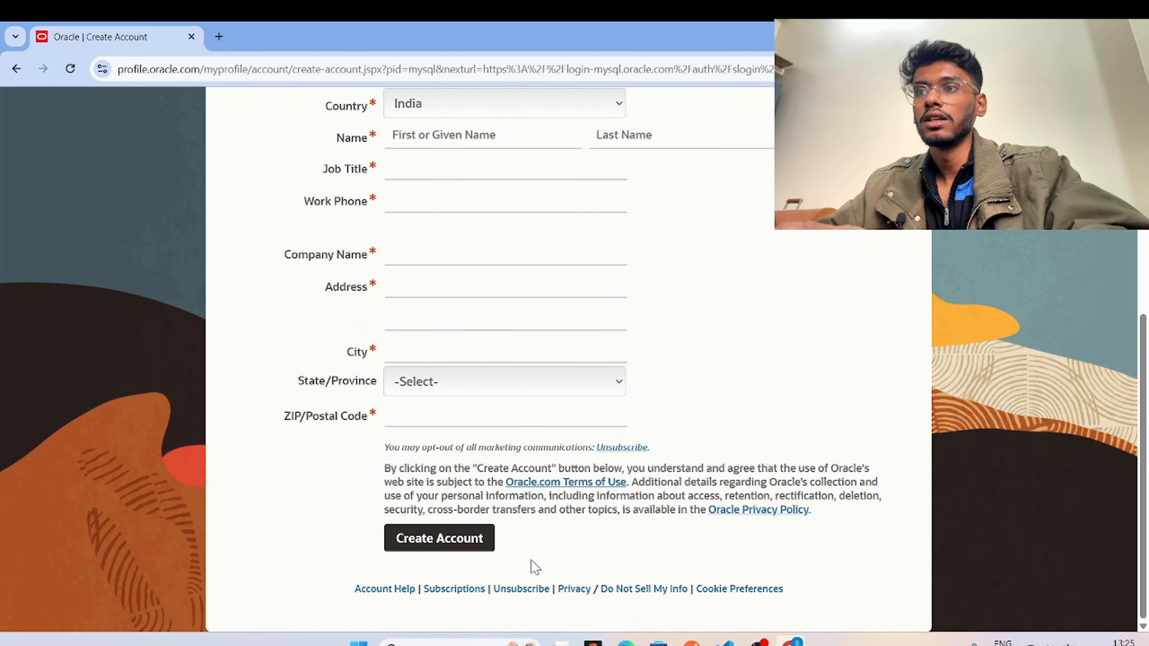
scroll(535, 567, up, 6)
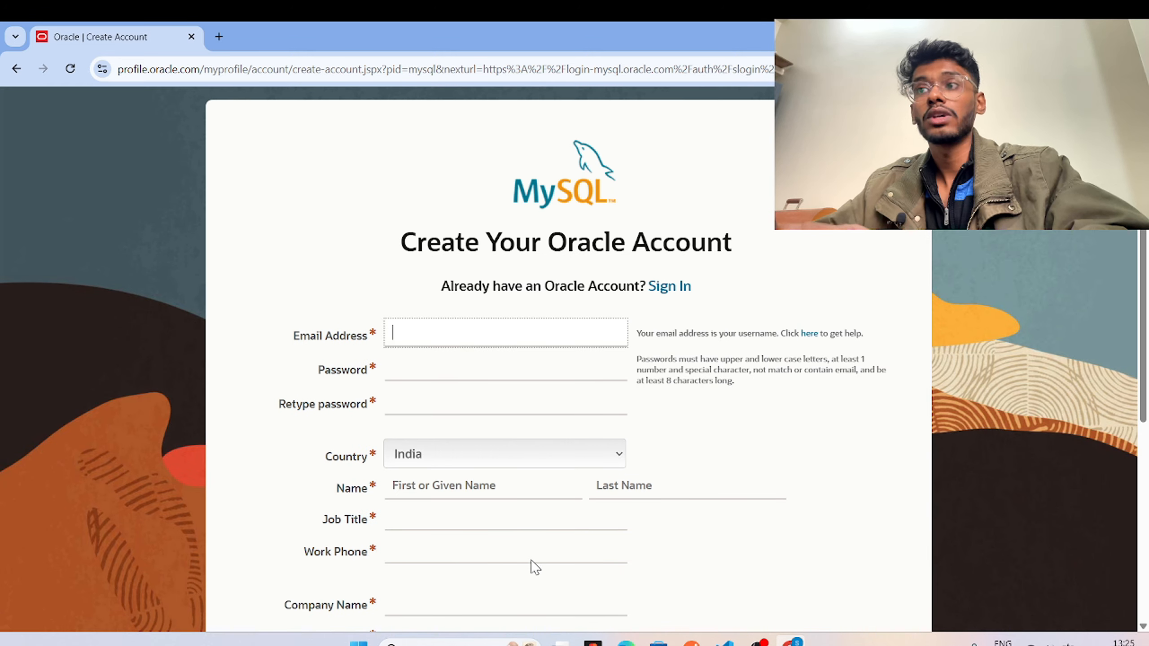
click(667, 299)
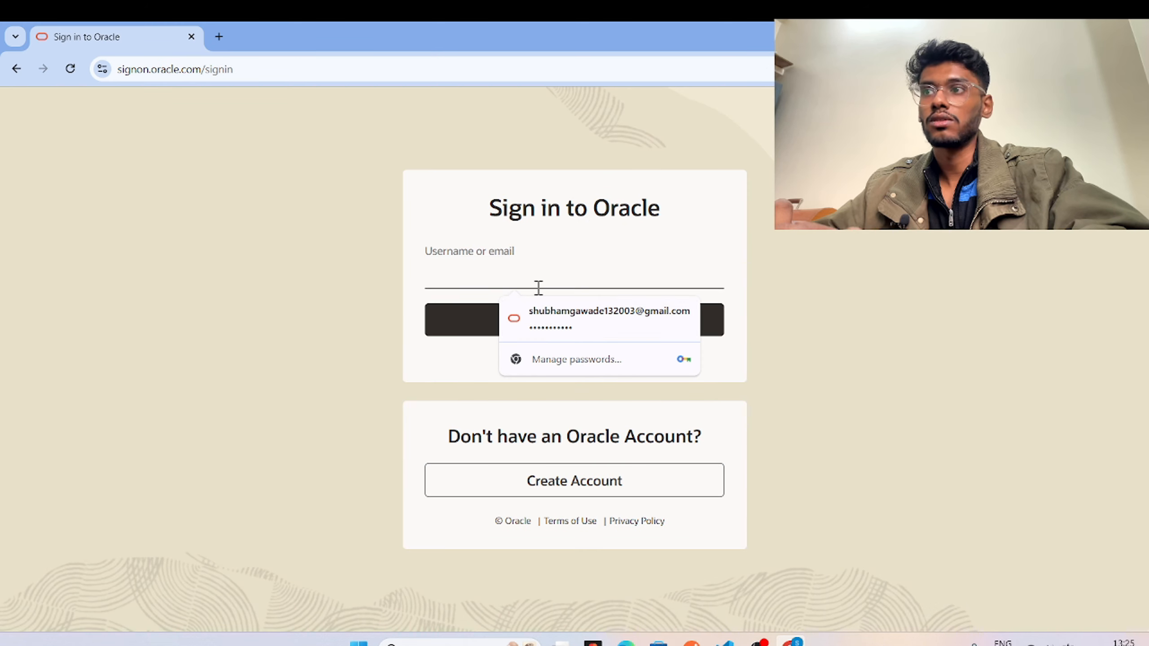
Sign in to Oracle with the saved username and the account password.
click(562, 316)
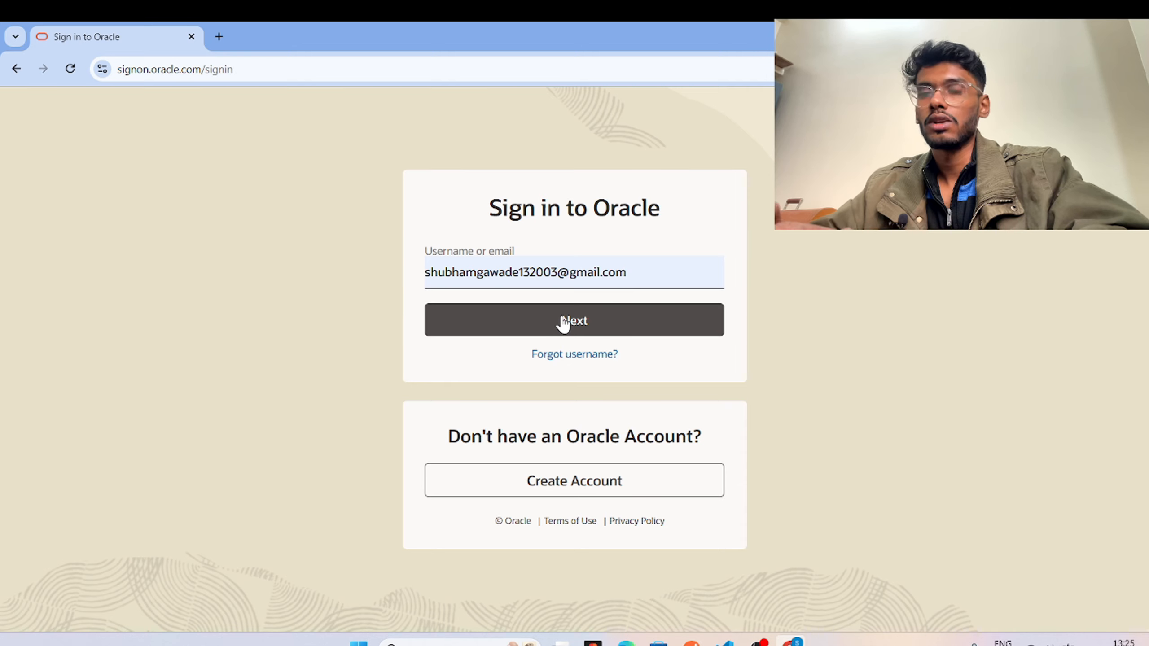
click(563, 322)
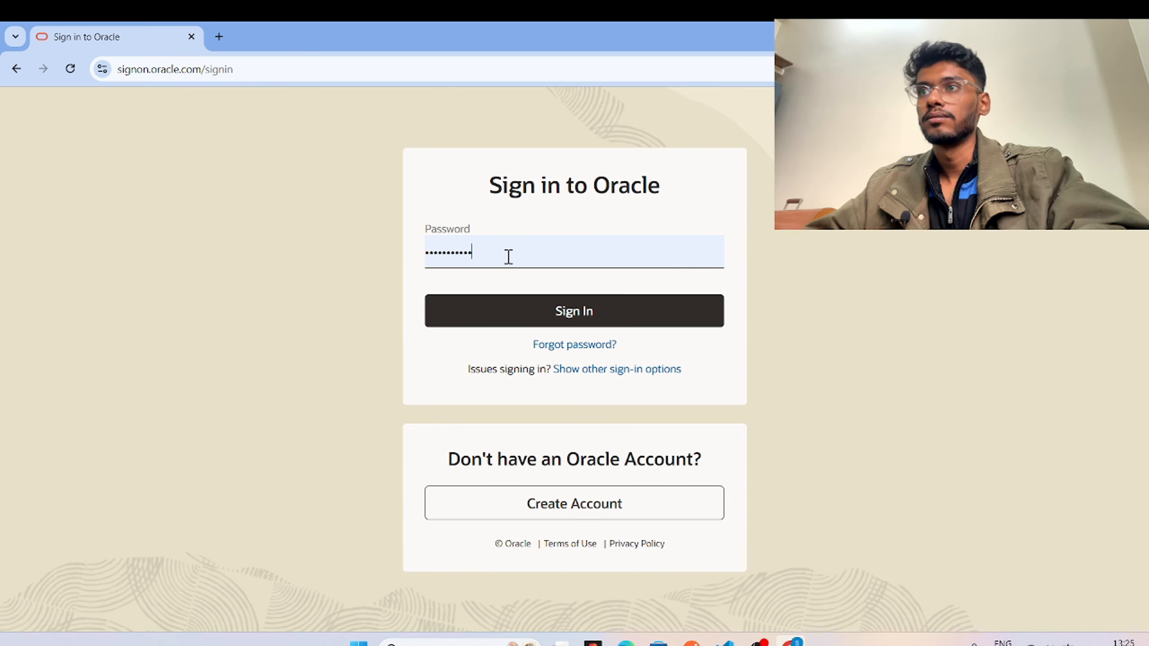
double_click(466, 258)
text(a)
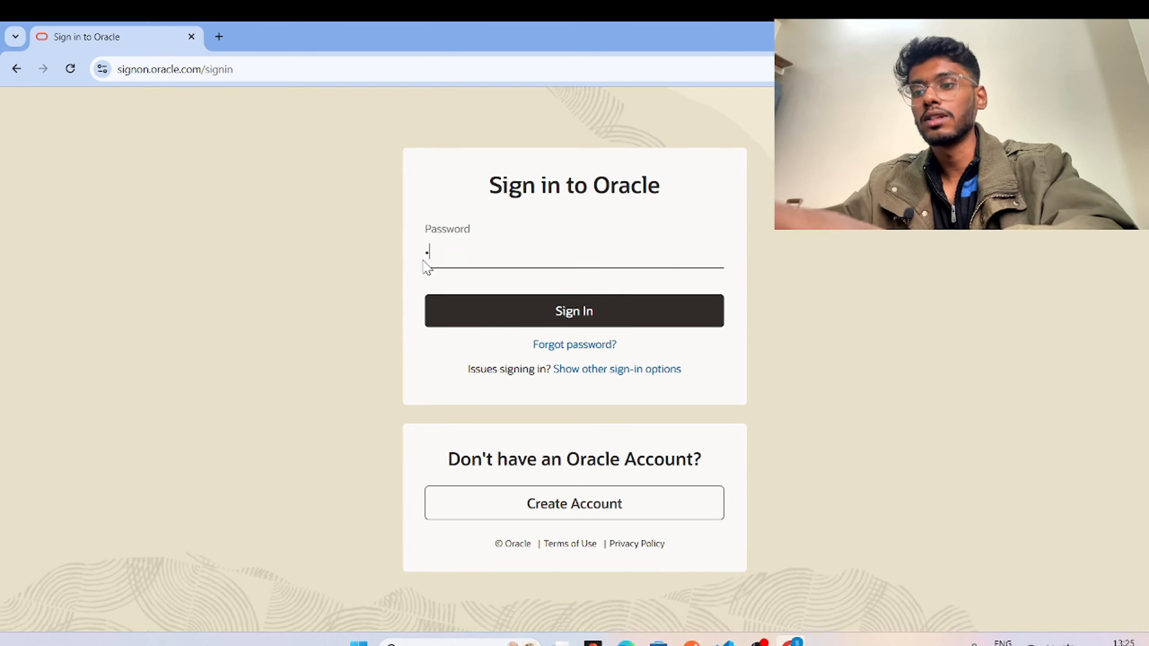
text(••••••)
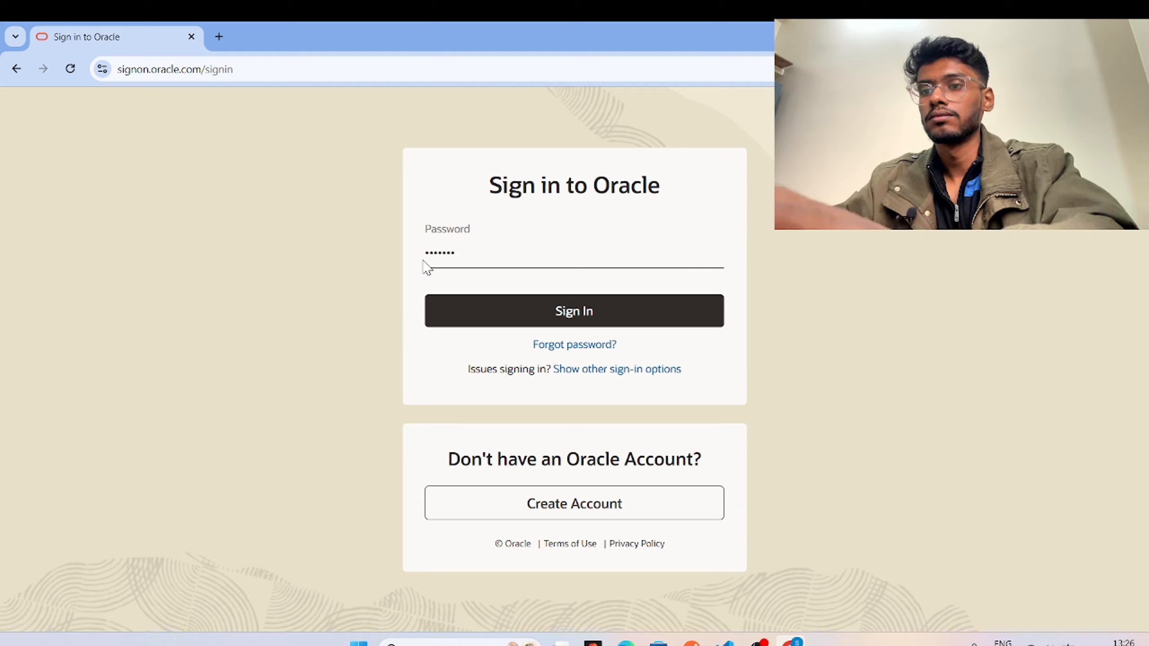
text(••)
key(Return)
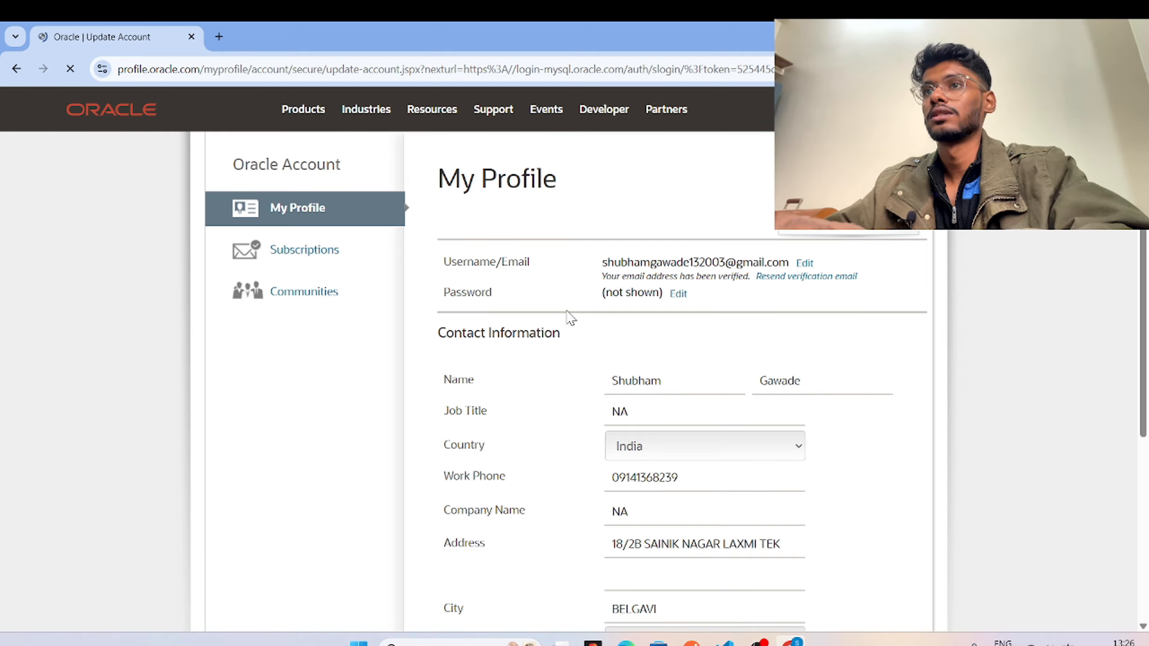
Review the profile details and save them to continue.
scroll(570, 319, down, 6)
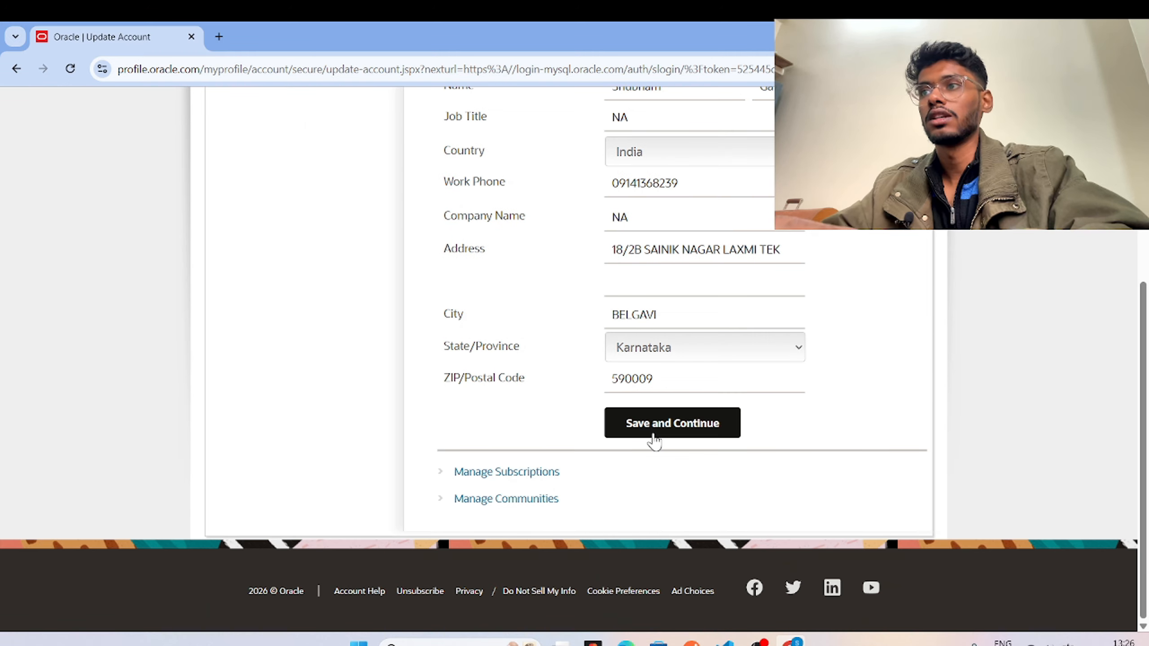
scroll(654, 441, up, 1)
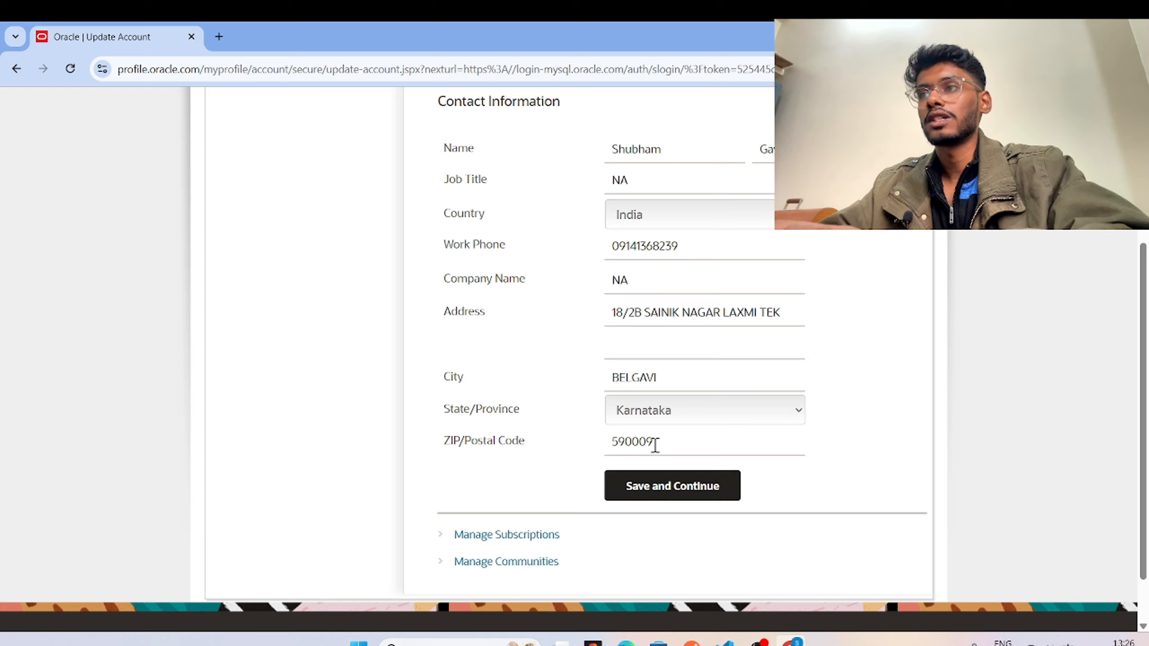
click(659, 500)
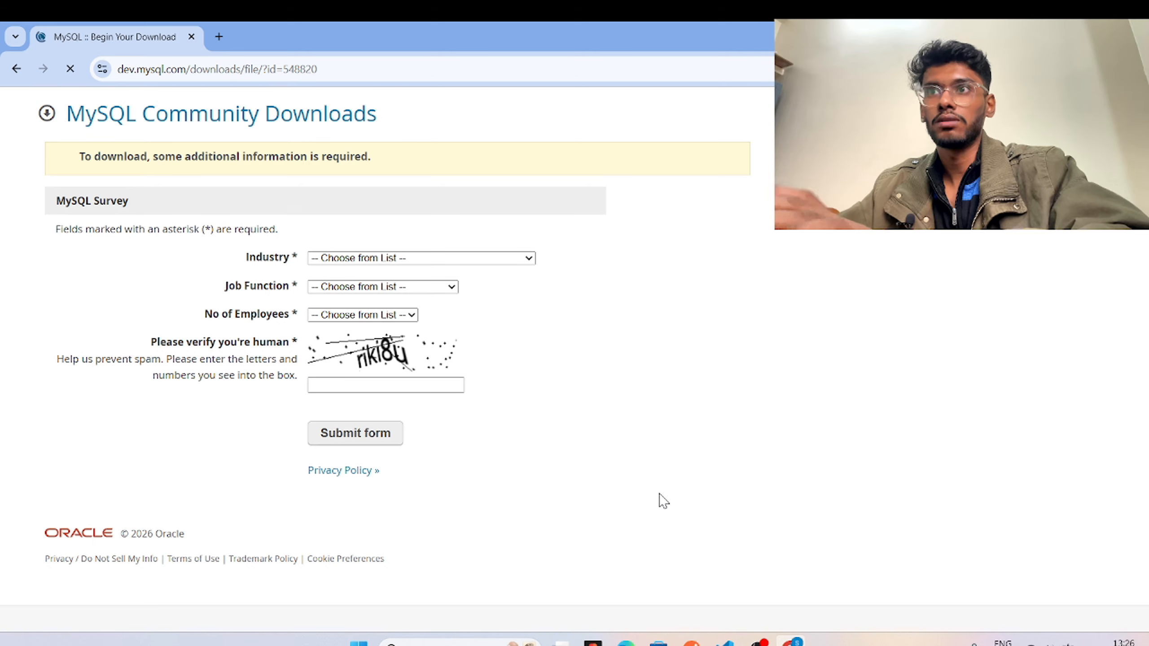
Fill the survey with Education industry, Developer job function and 1 employee.
click(382, 261)
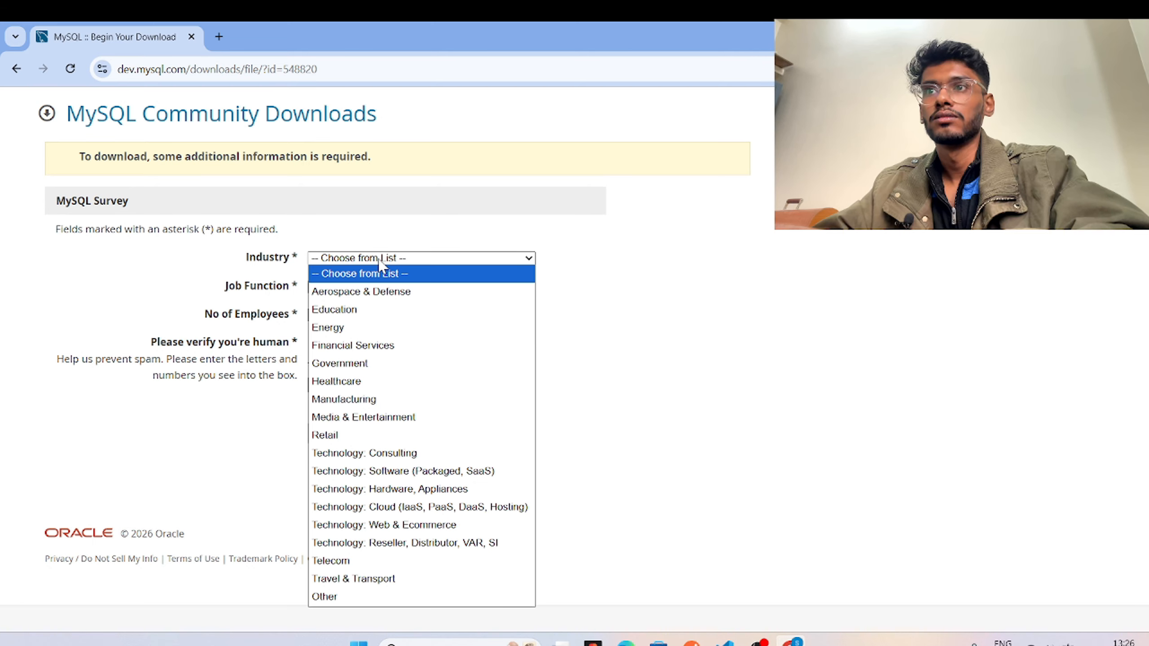
click(371, 312)
click(385, 286)
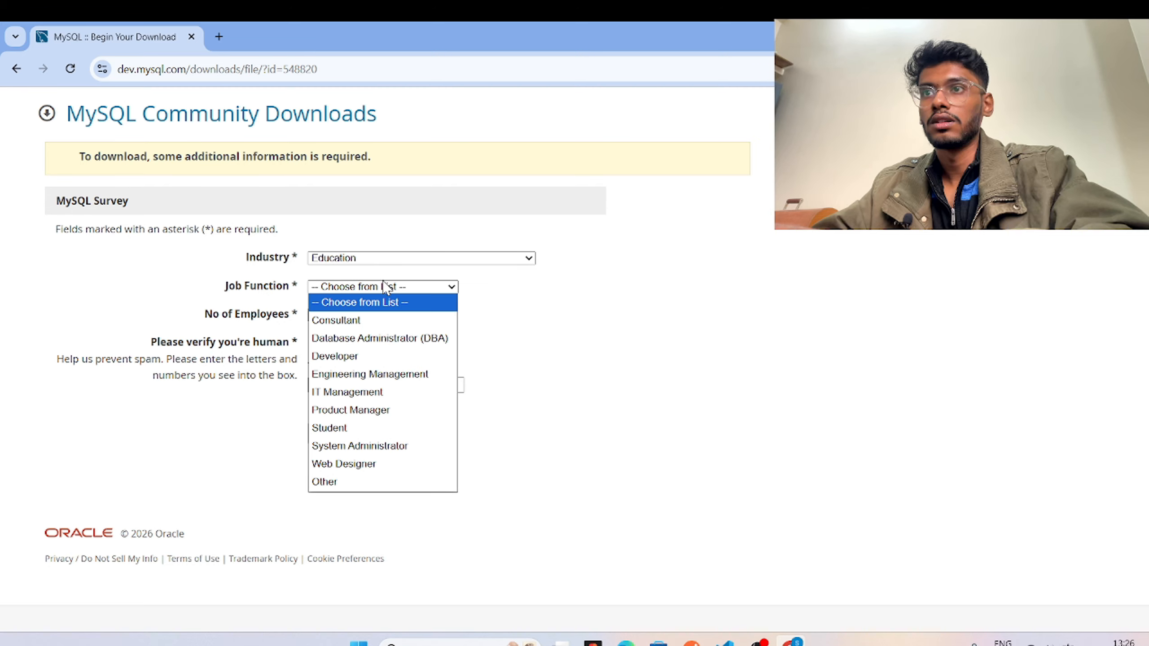
click(378, 364)
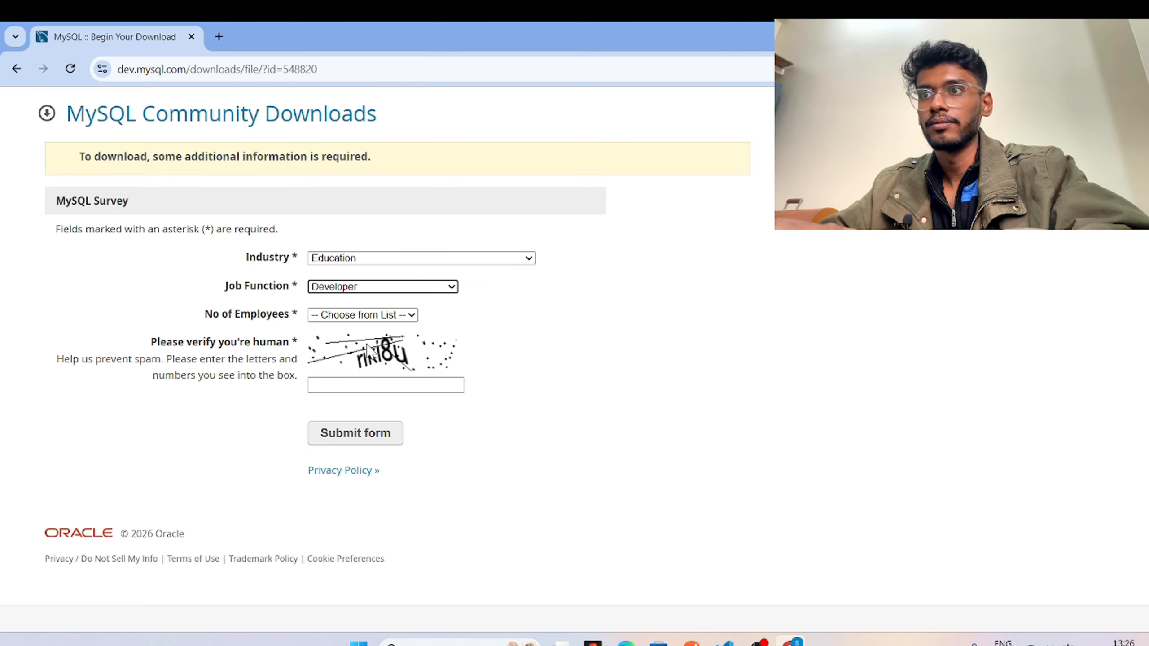
click(356, 317)
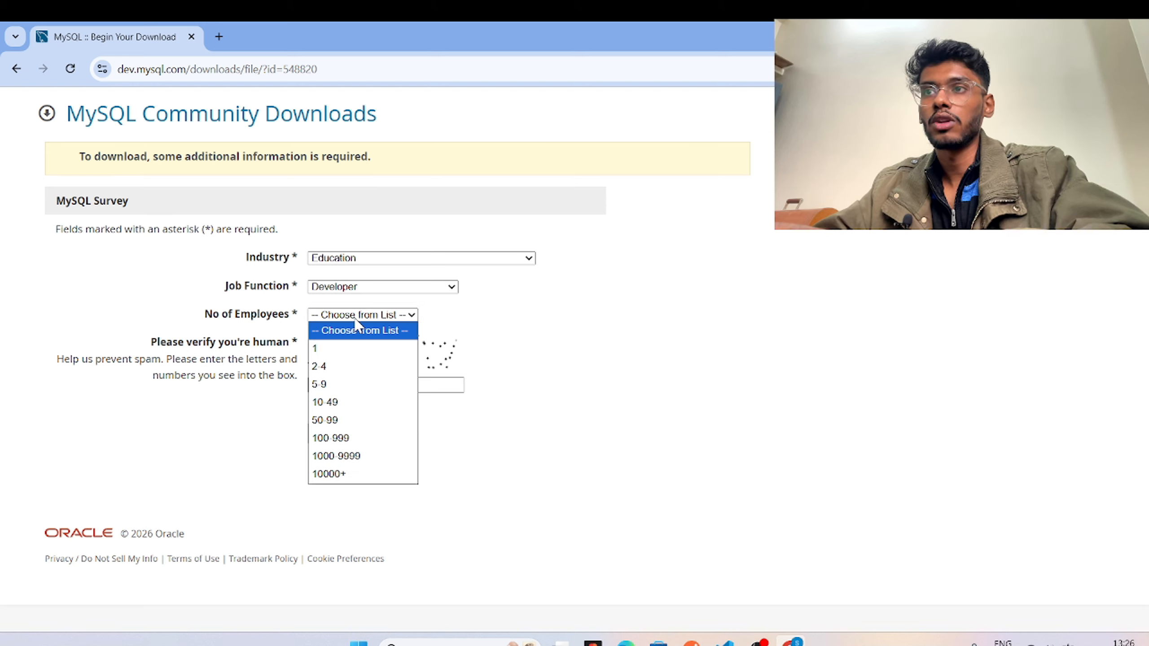
click(347, 350)
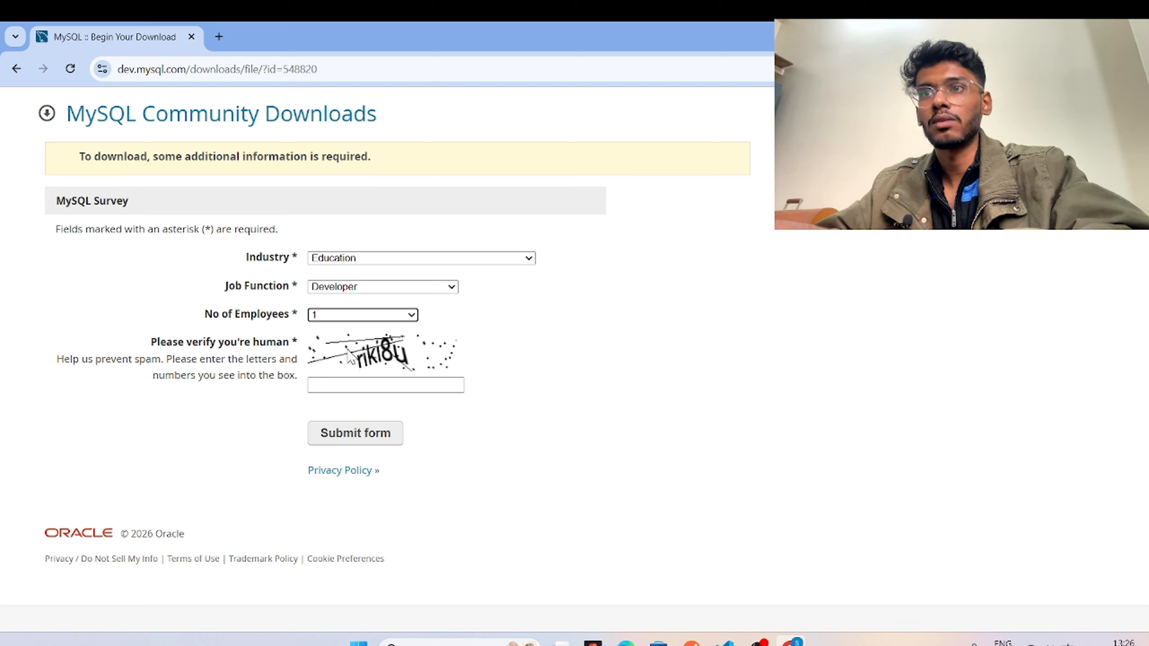
Enter the captcha characters, submit the survey, and start the installer download.
click(339, 382)
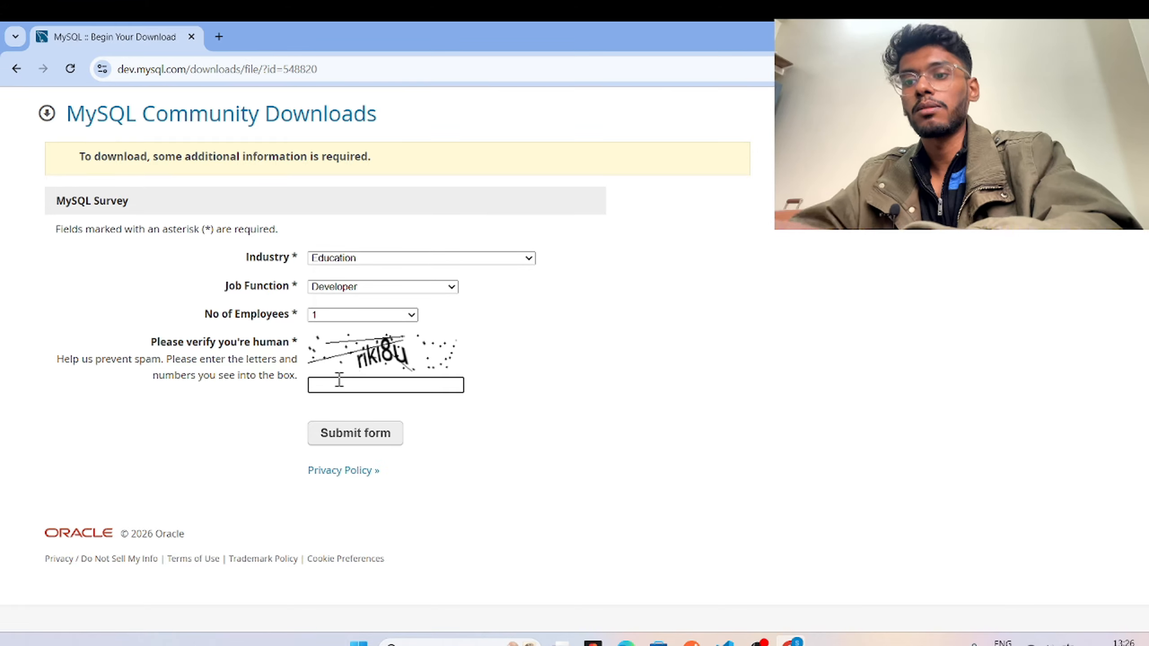
text(riki)
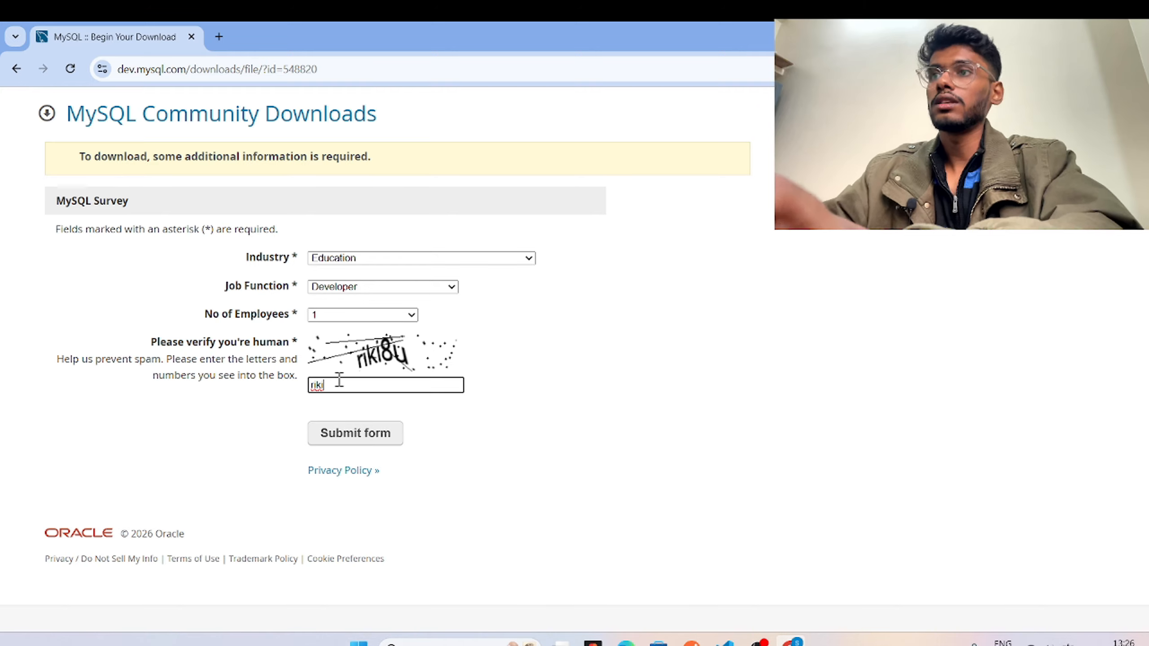
text(8)
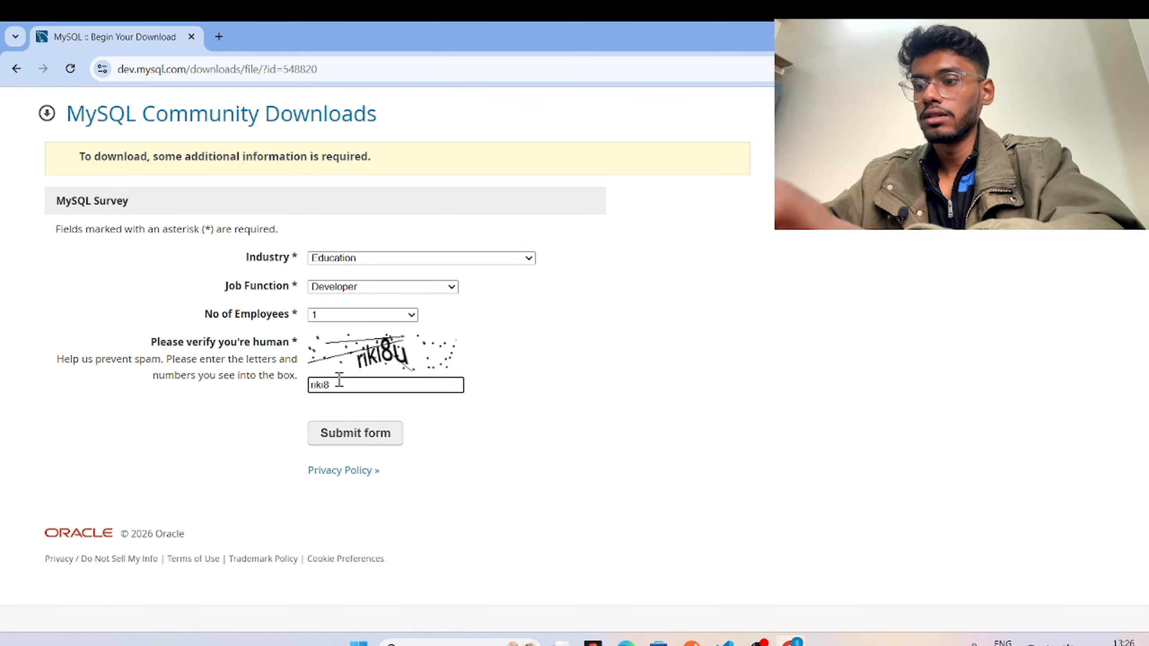
text(u)
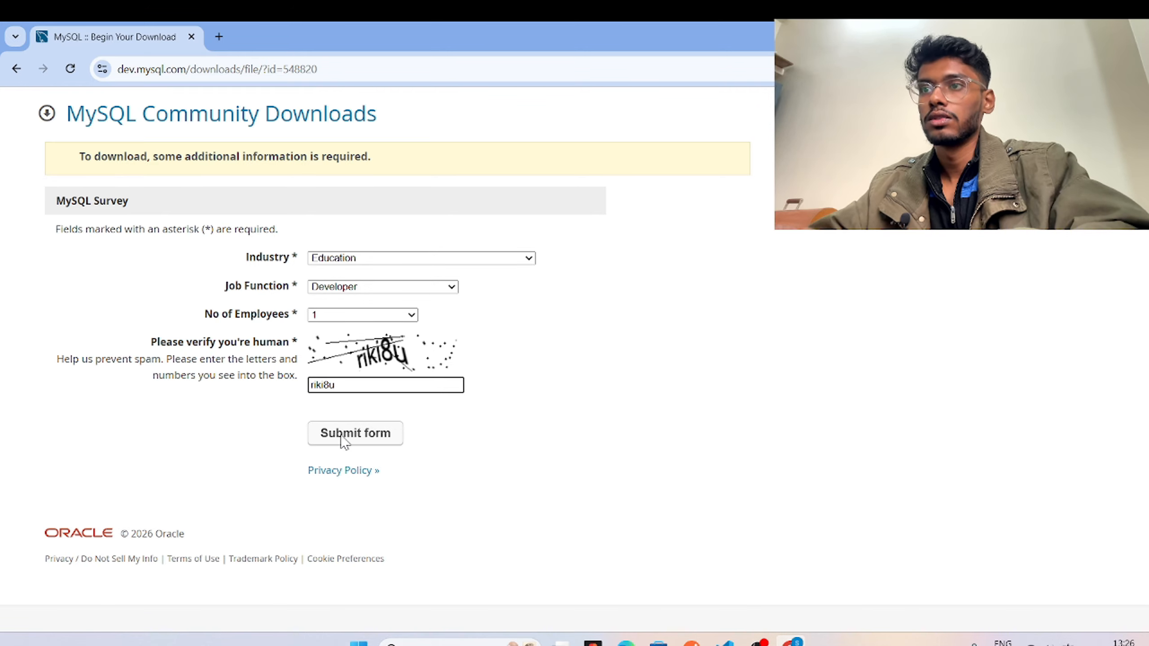
click(345, 439)
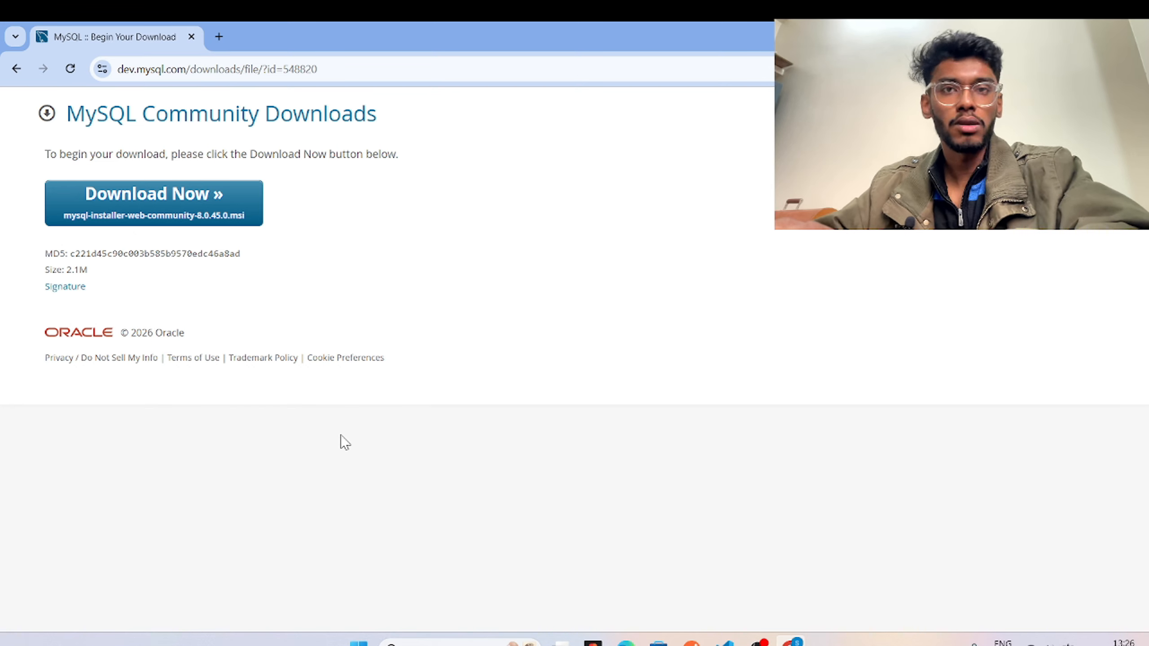
click(205, 212)
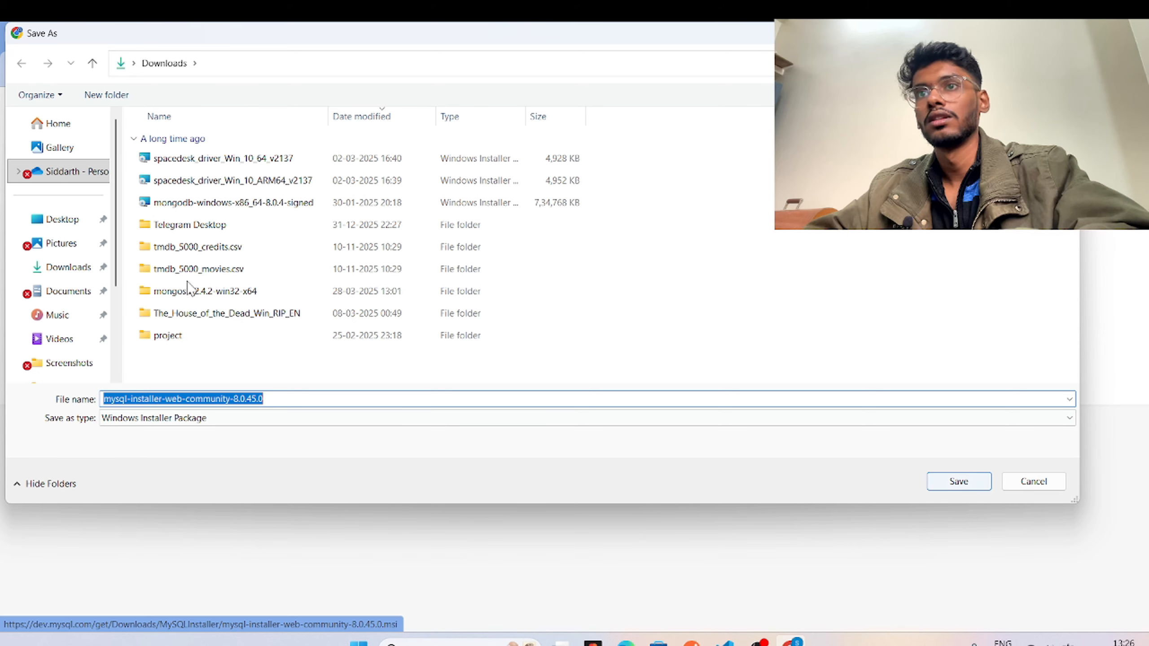
Save mysql-installer-web-community-8.0.45.0 to Downloads and run it past the security warning.
click(67, 267)
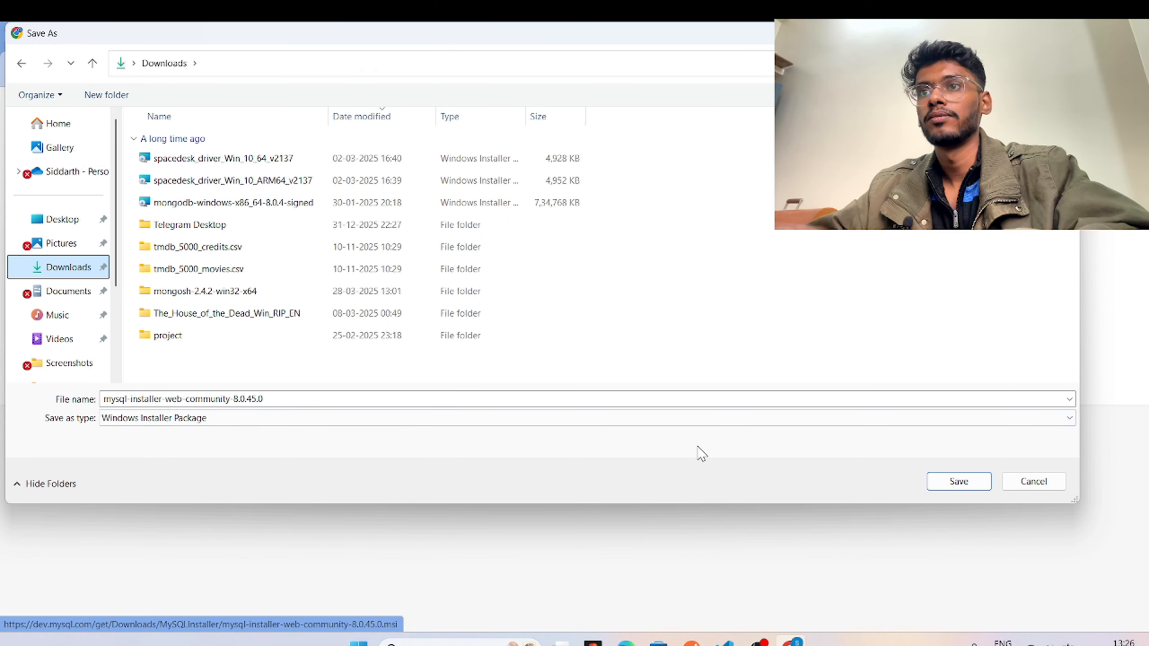
click(956, 483)
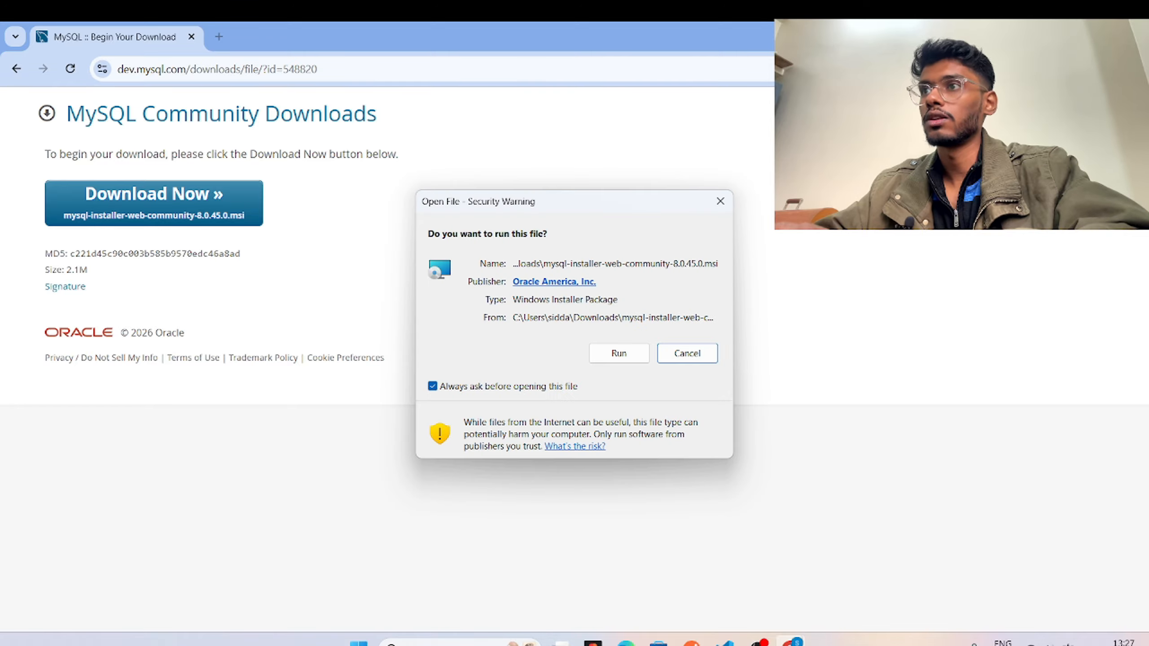
click(620, 354)
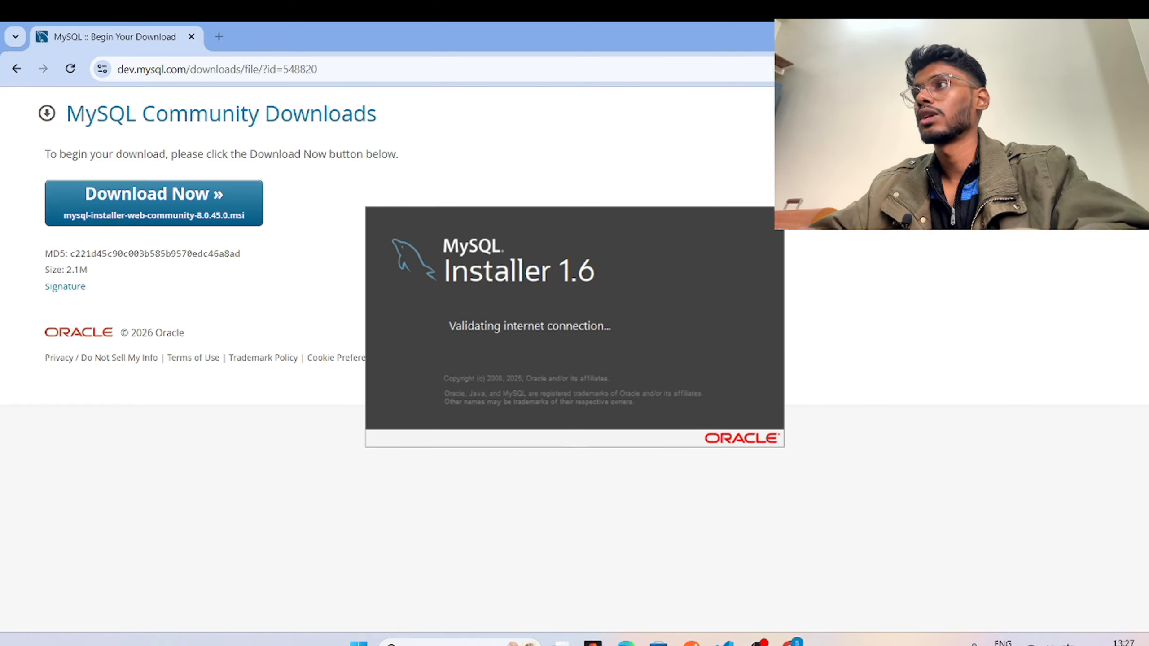
Close Chrome, pick the Server only setup type over Full, and continue.
click(1135, 33)
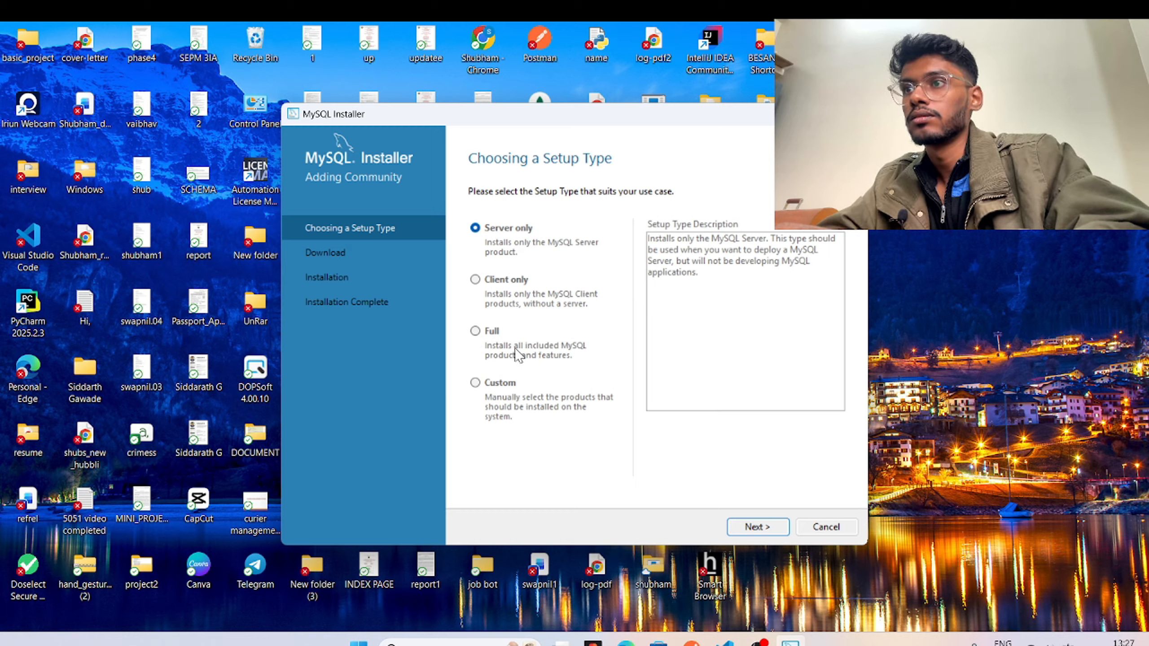
click(476, 337)
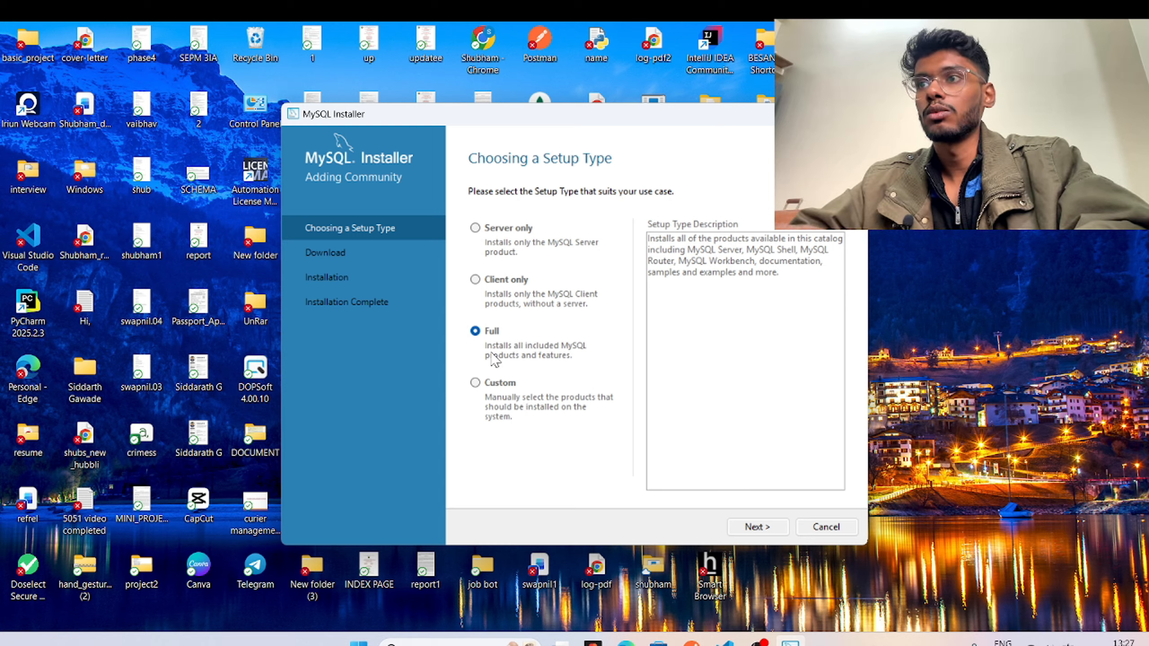
click(475, 227)
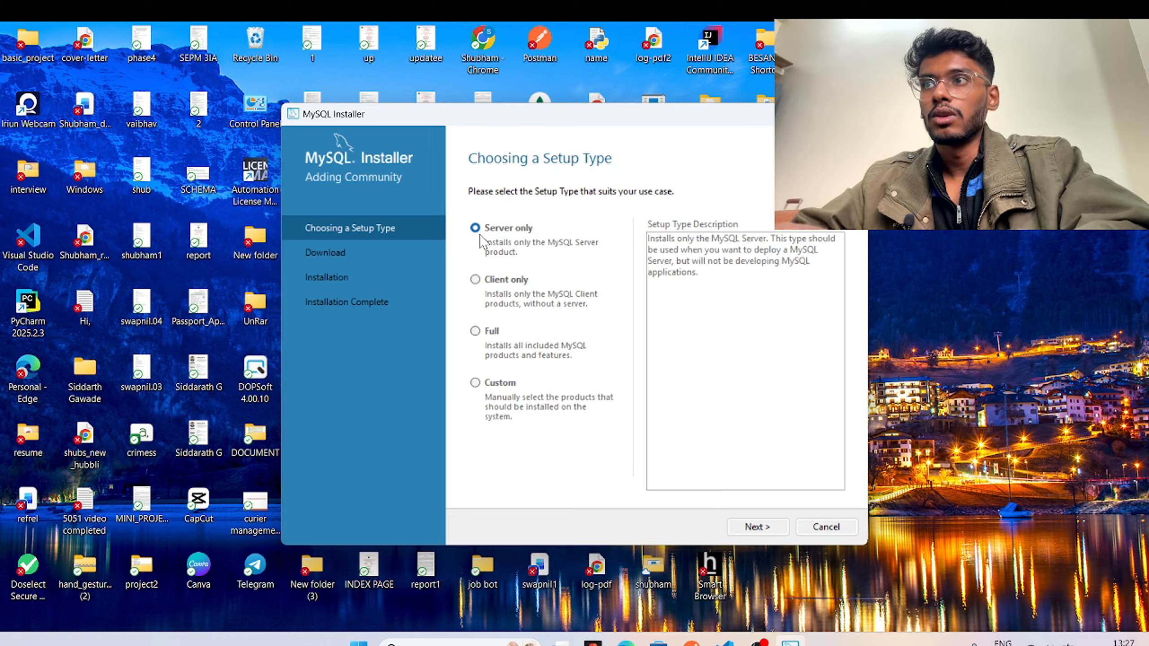
click(769, 530)
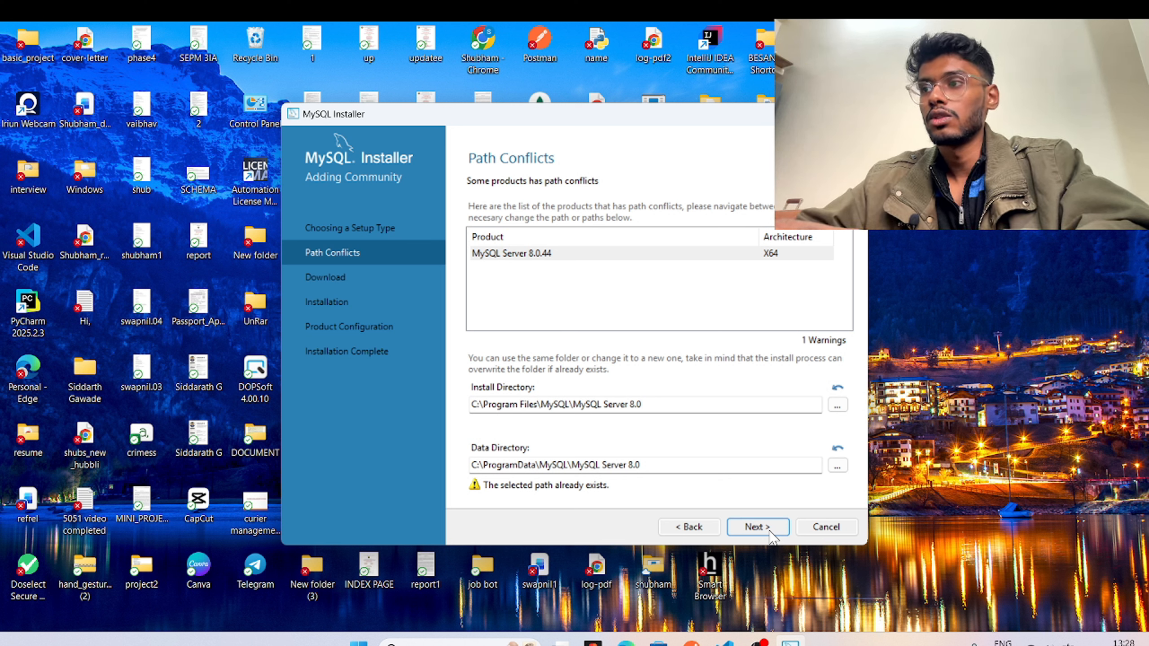
Accept the existing install paths despite the warning and download MySQL Server 8.0.44.
click(769, 530)
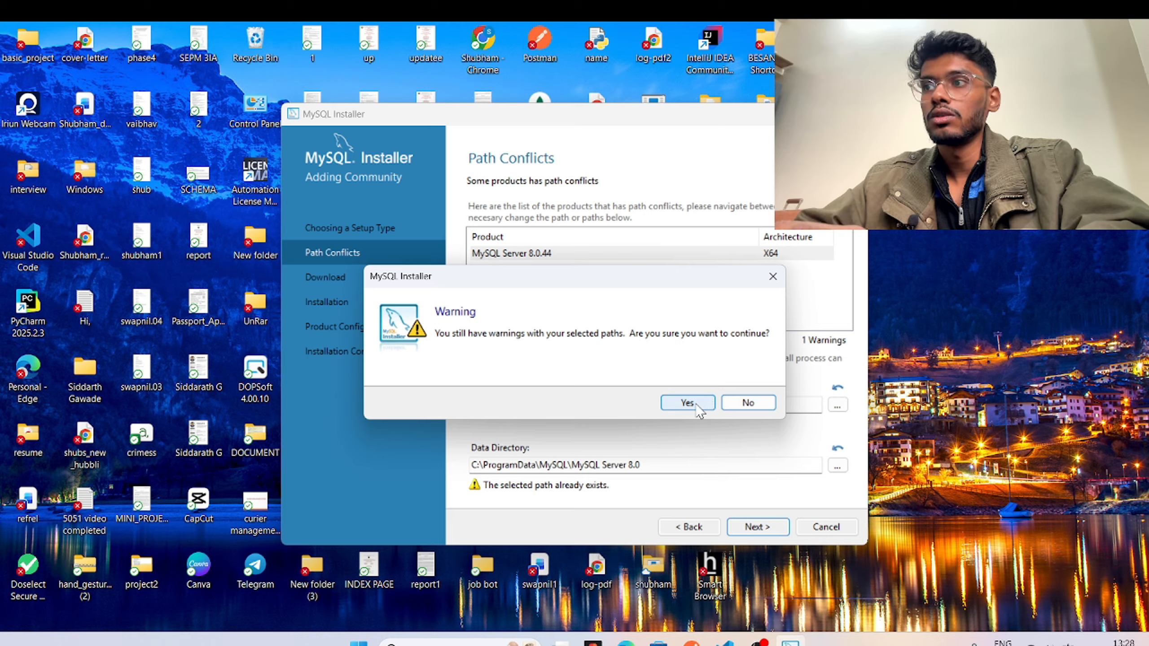
click(747, 404)
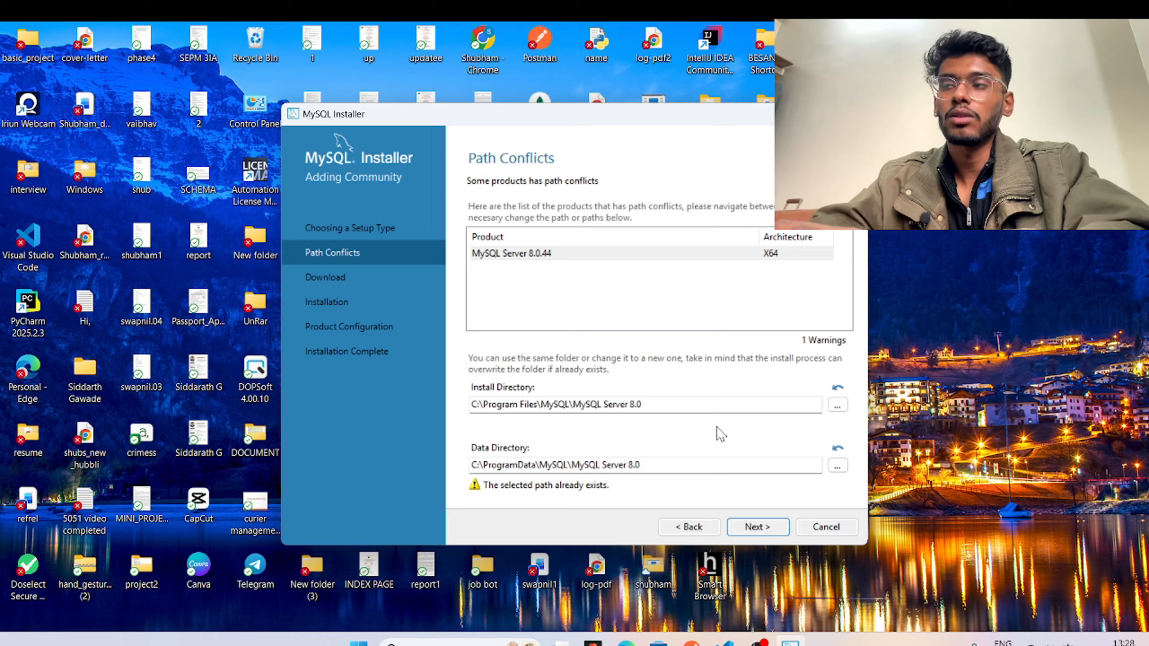
click(756, 533)
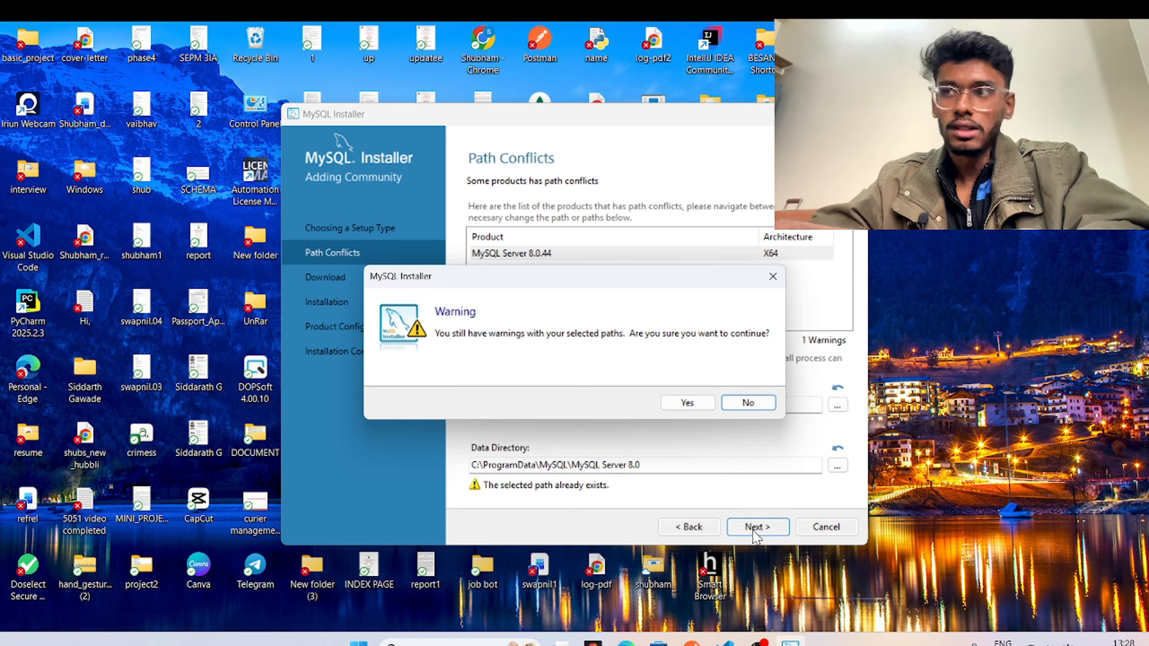
click(673, 400)
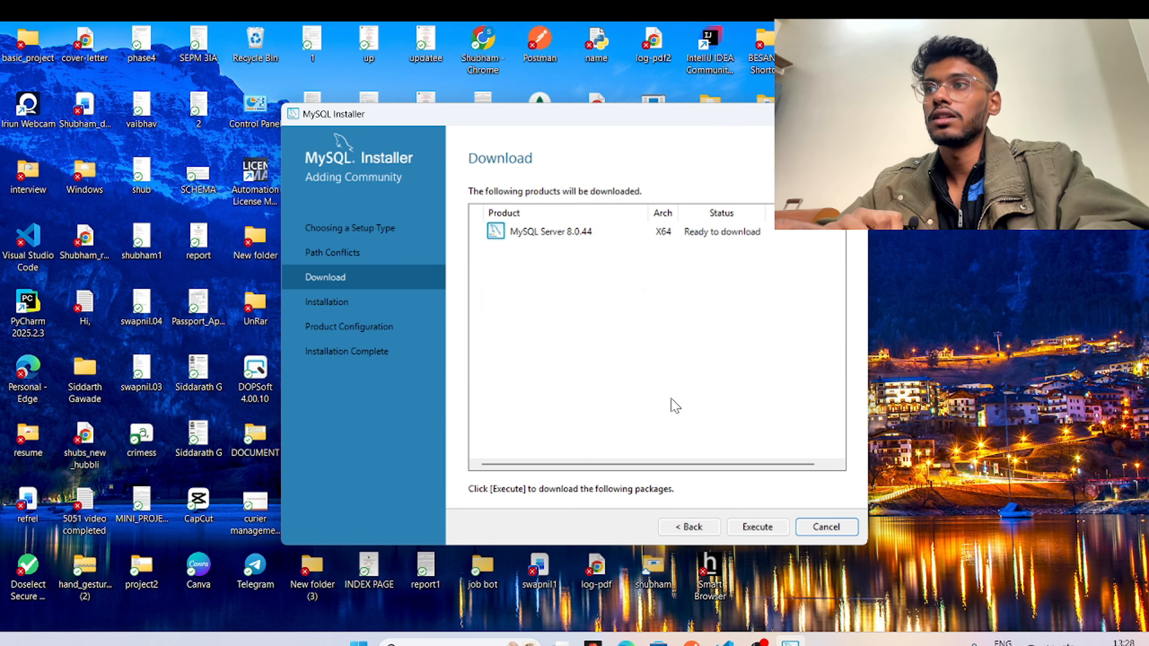
click(749, 534)
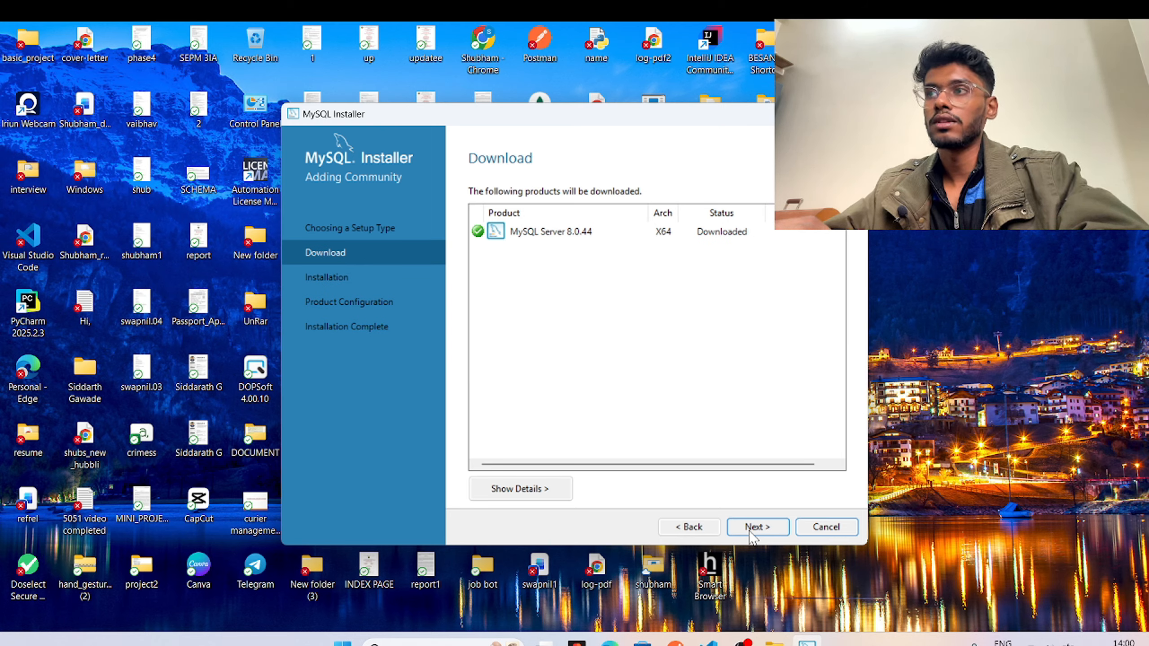
Install MySQL Server 8.0.44 and advance to its Type and Networking configuration.
click(750, 533)
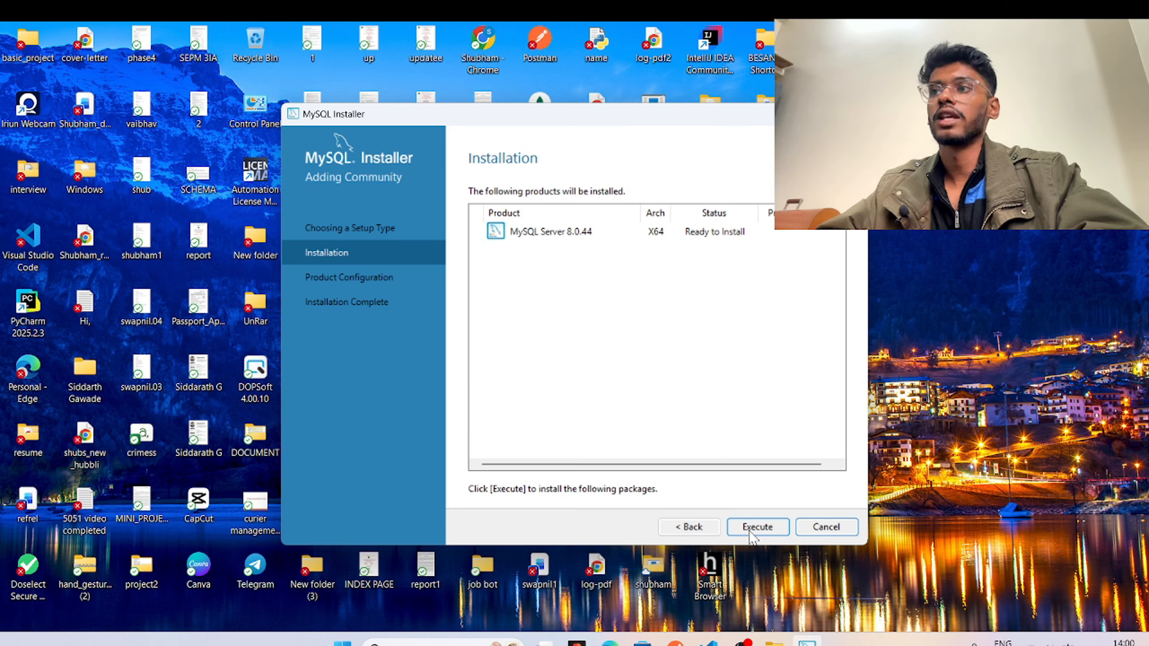
click(750, 533)
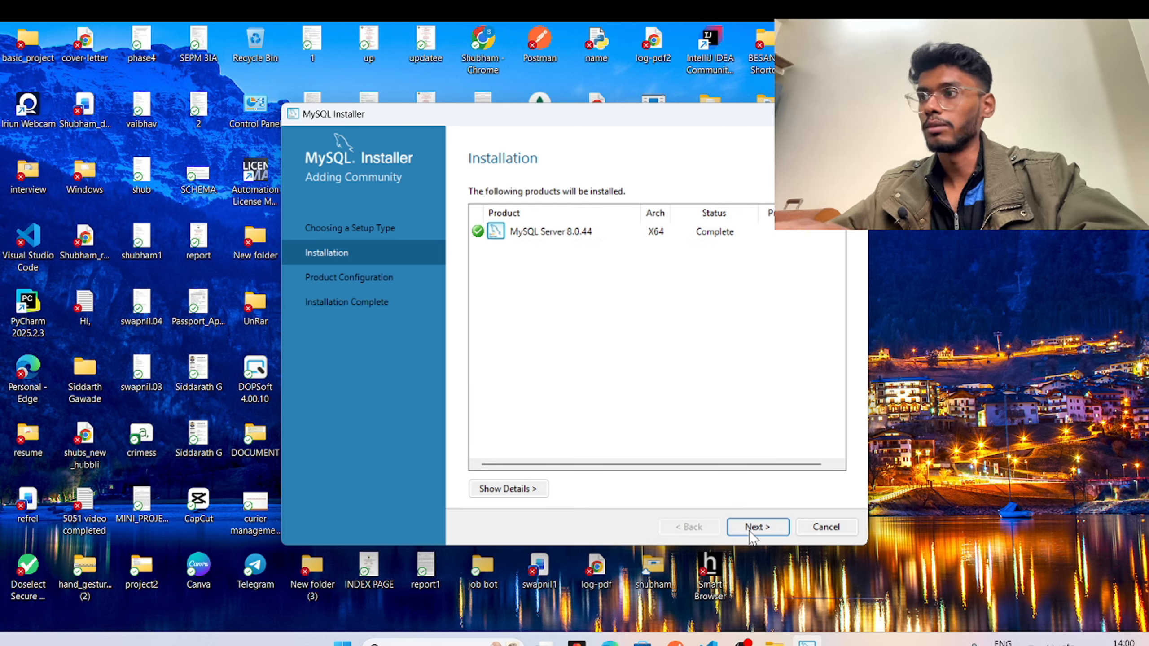
click(757, 527)
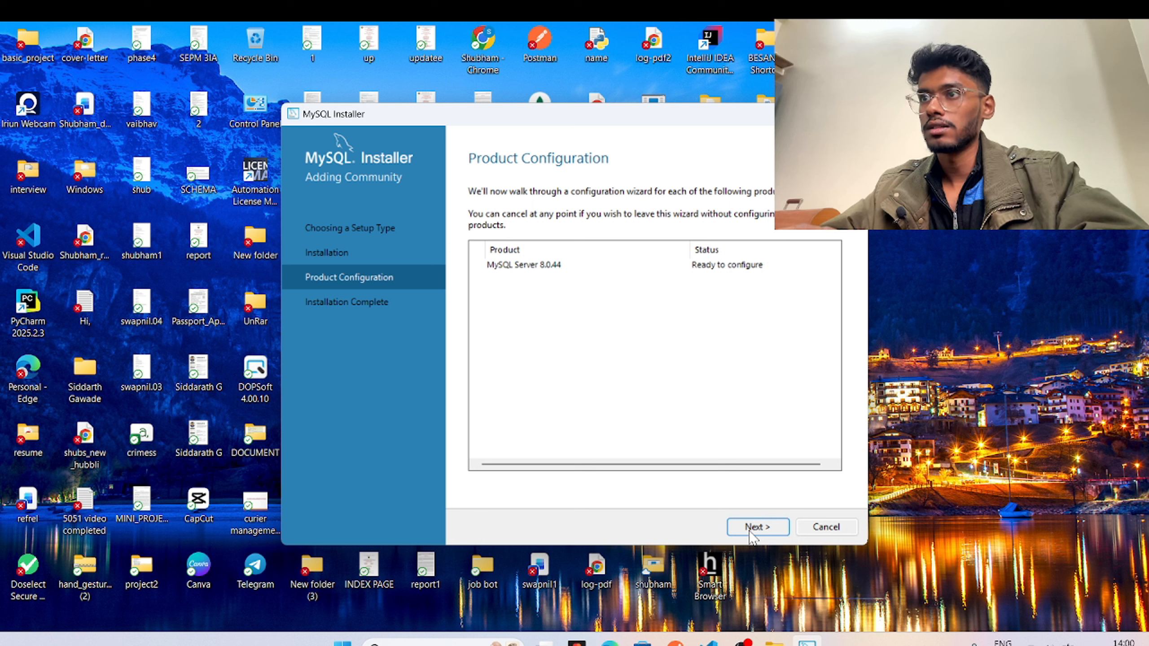
click(751, 535)
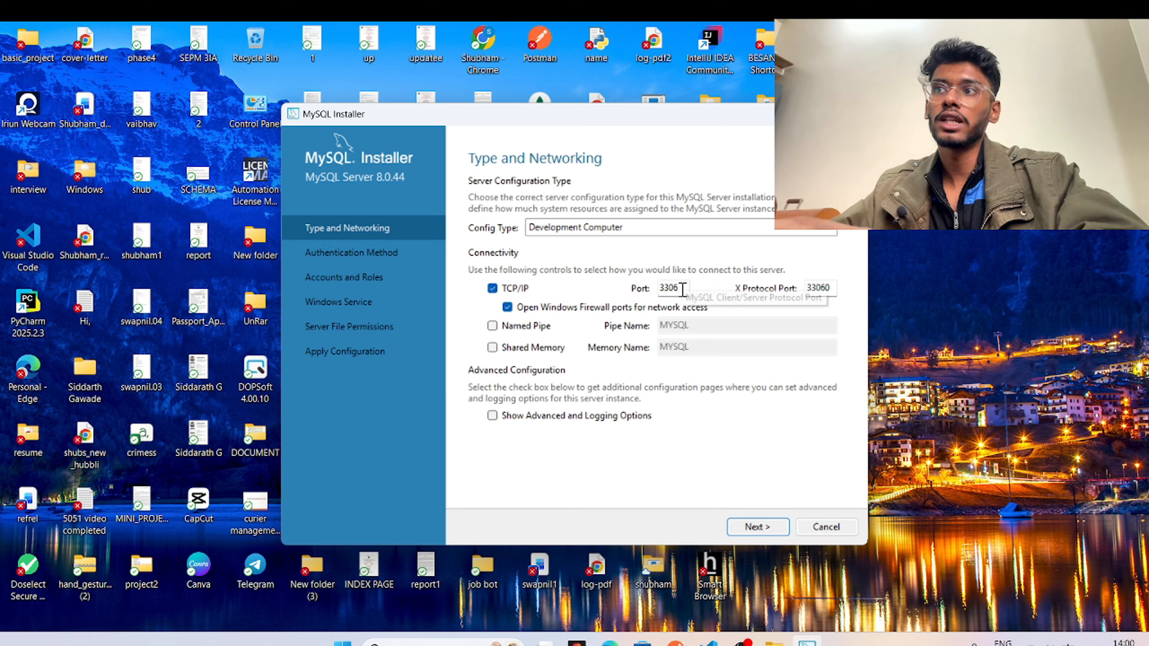
Keep Development Computer on port 3306 and strong password encryption, reaching Accounts and Roles.
click(682, 288)
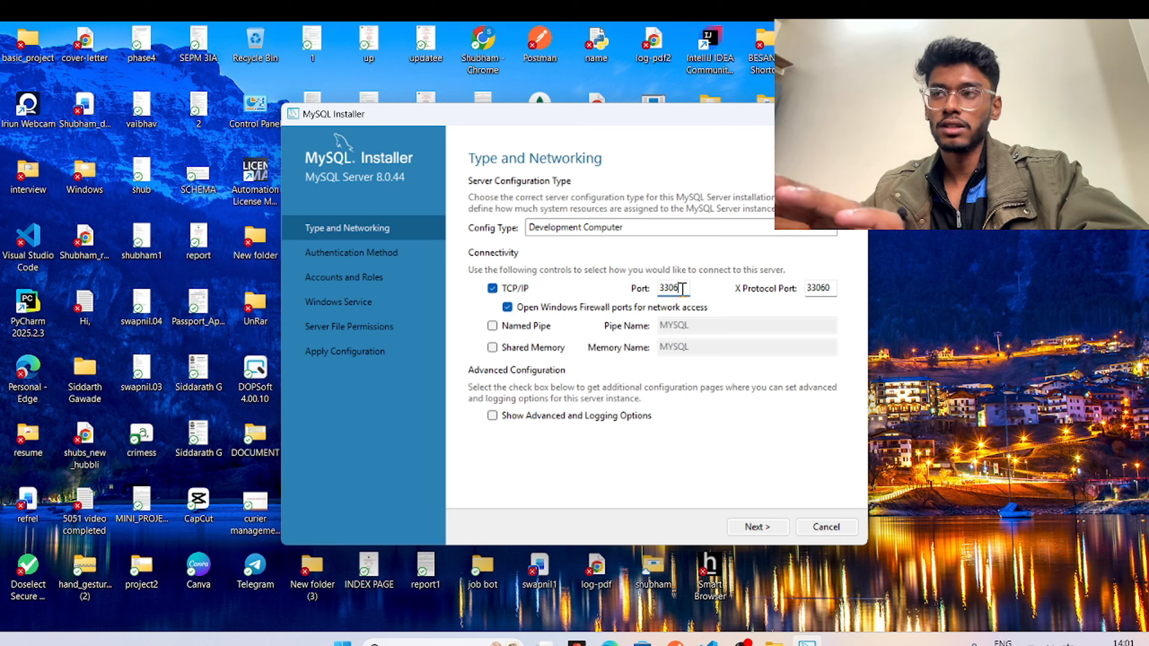
click(756, 527)
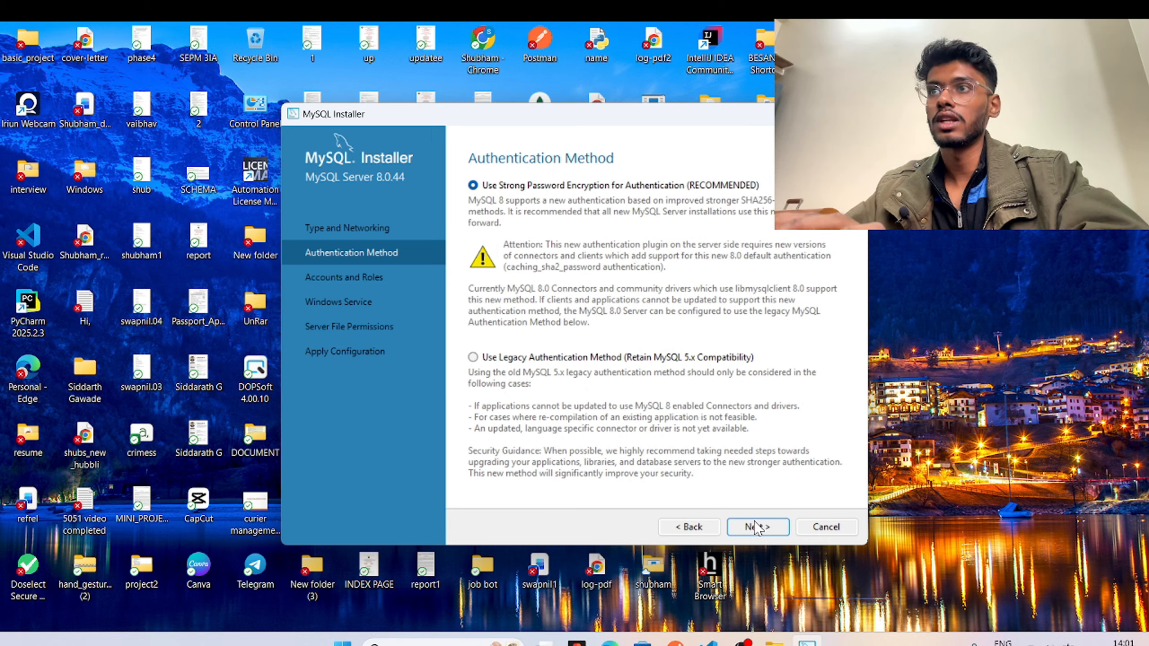
click(756, 527)
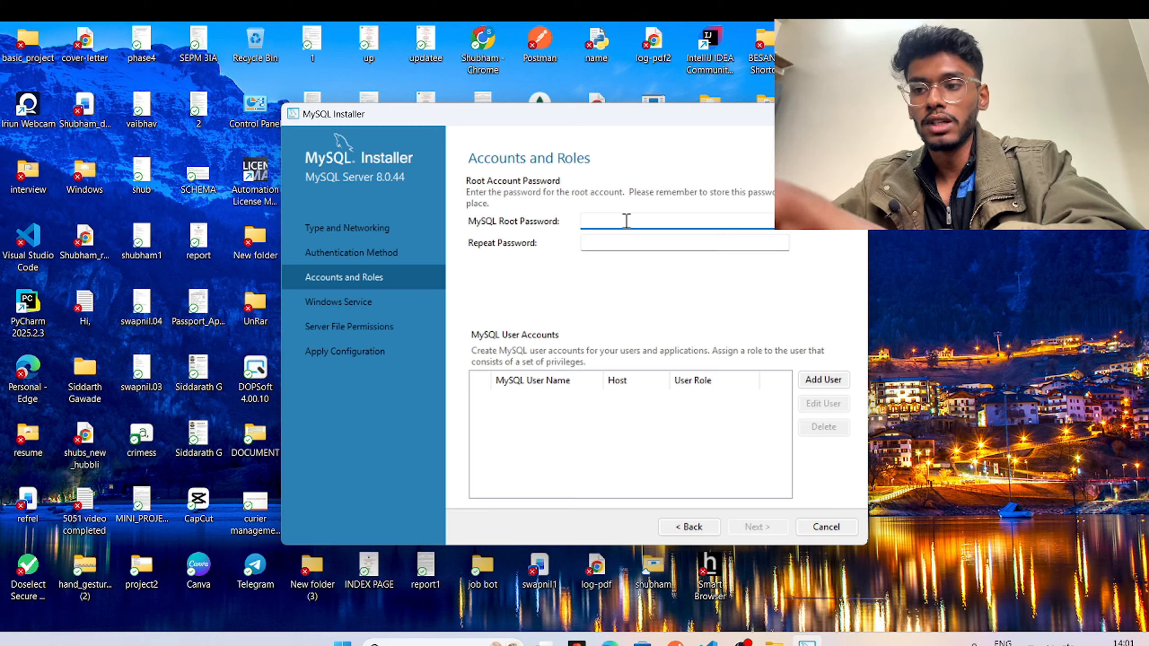
Enter the root account password in both password fields, fixing a typo, then continue to Windows Service.
text(r)
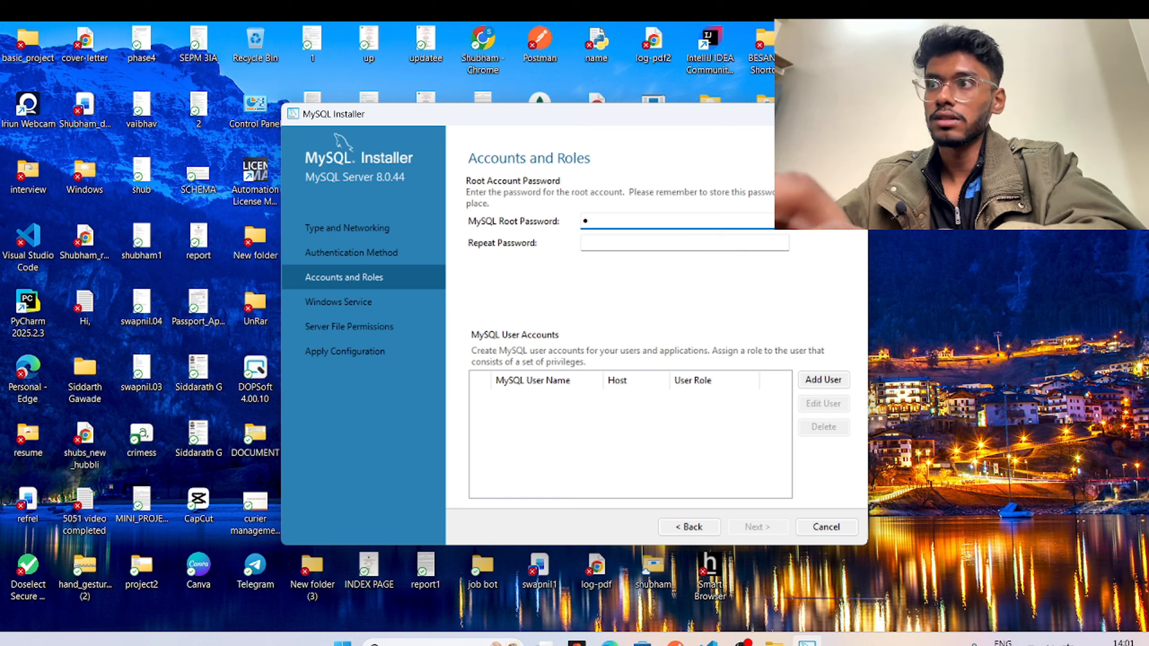
text(oot)
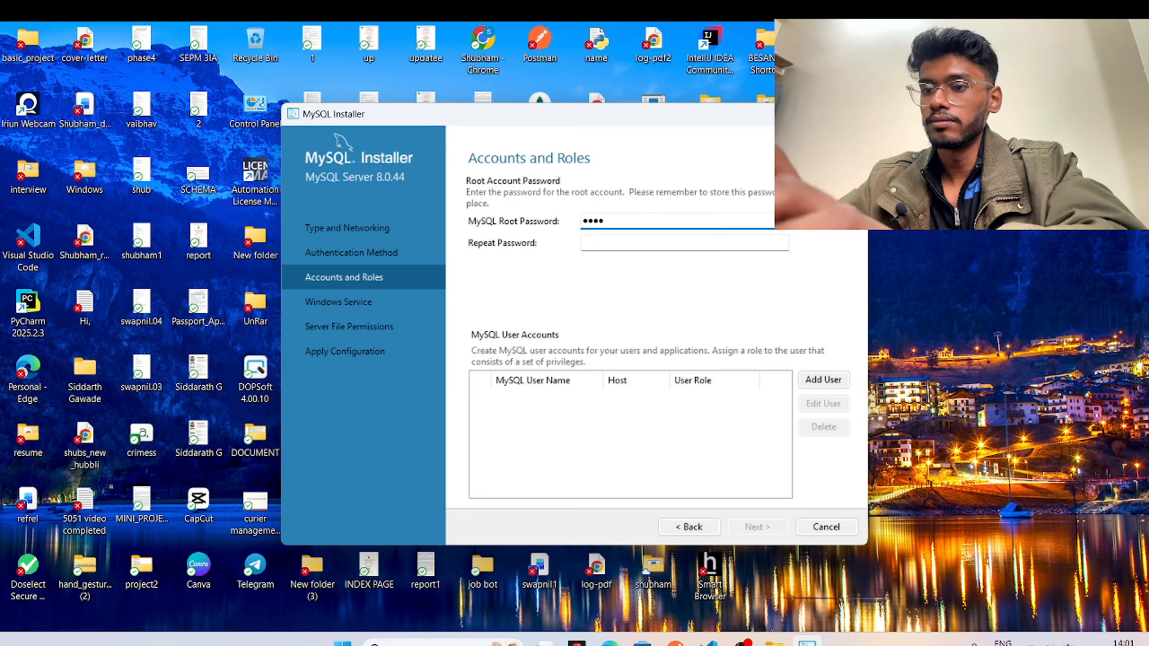
text(@1234)
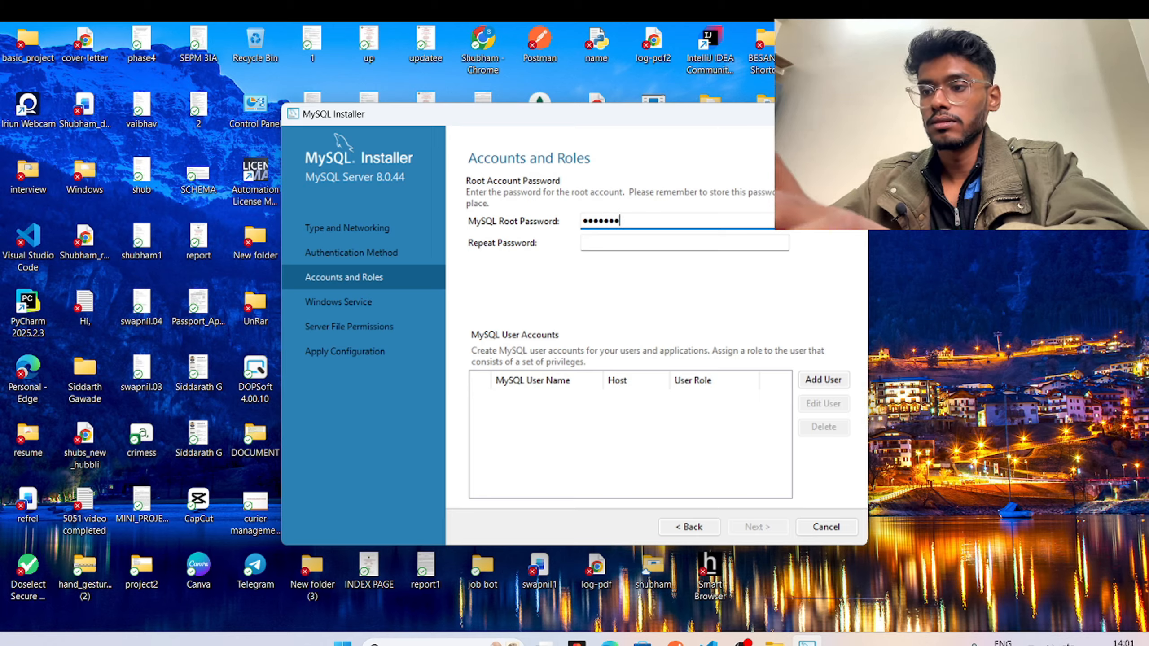
text(56)
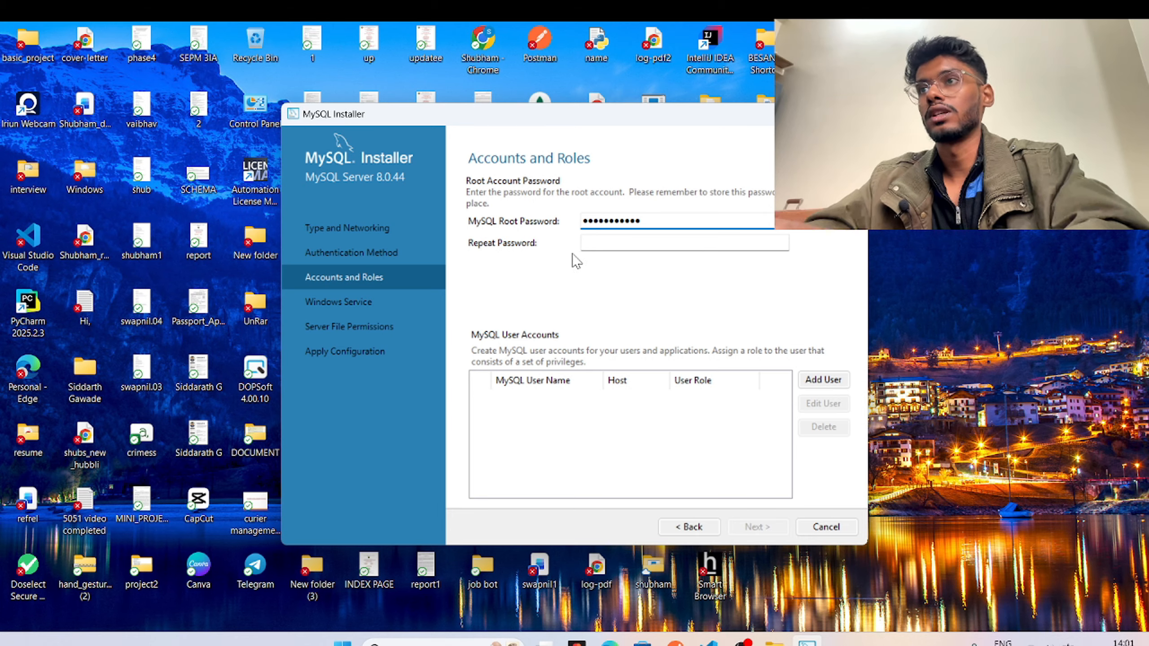
click(623, 242)
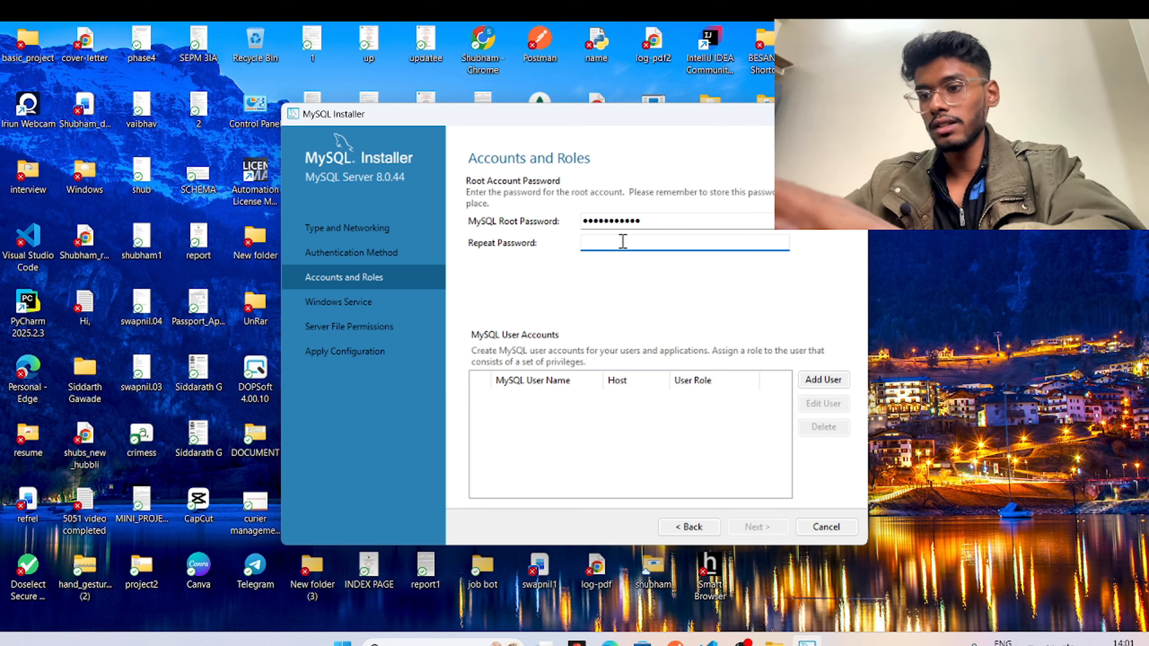
text(root)
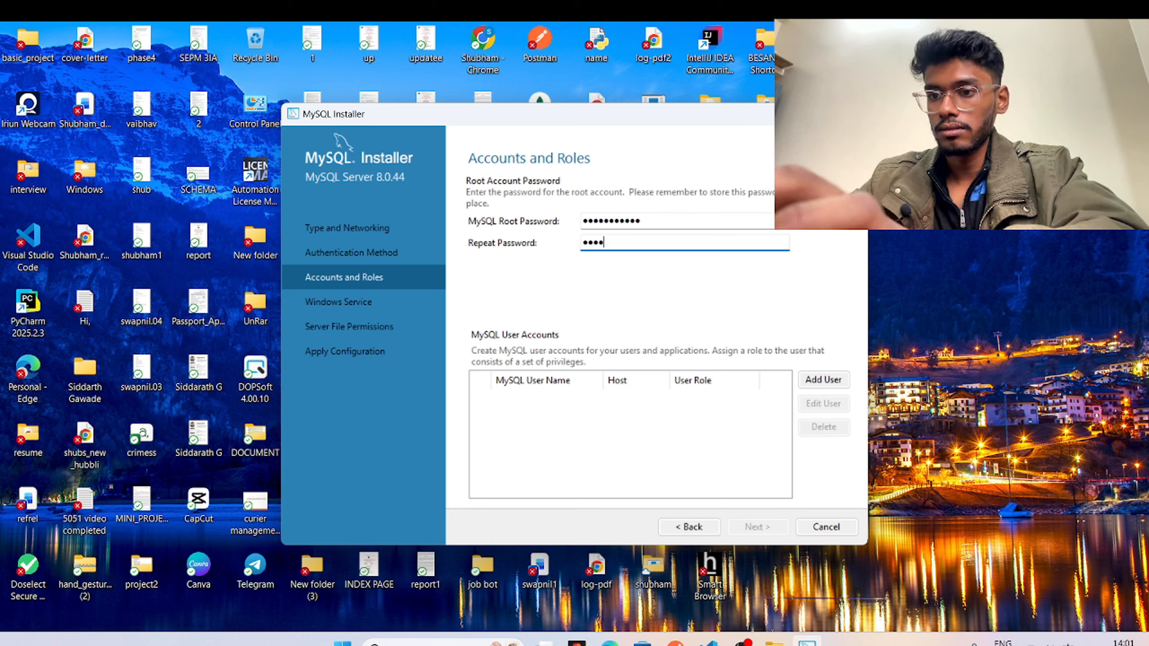
text(@)
key(BackSpace)
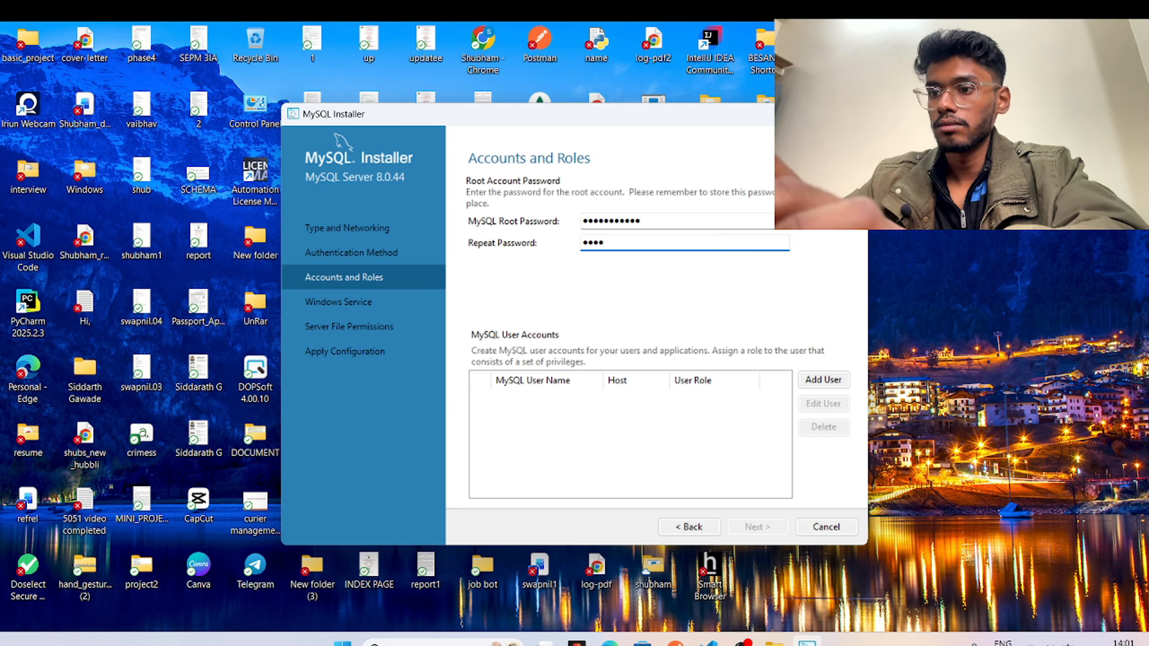
key(BackSpace)
key(BackSpace)
key(BackSpace)
key(BackSpace)
text(r)
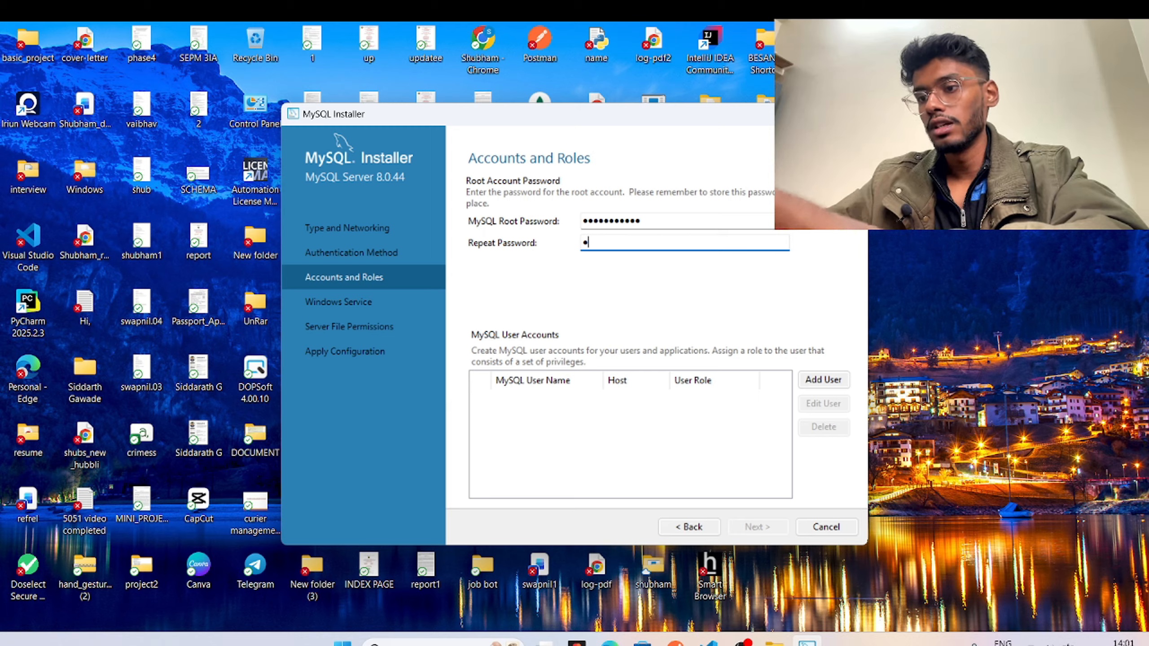
text(oot@12)
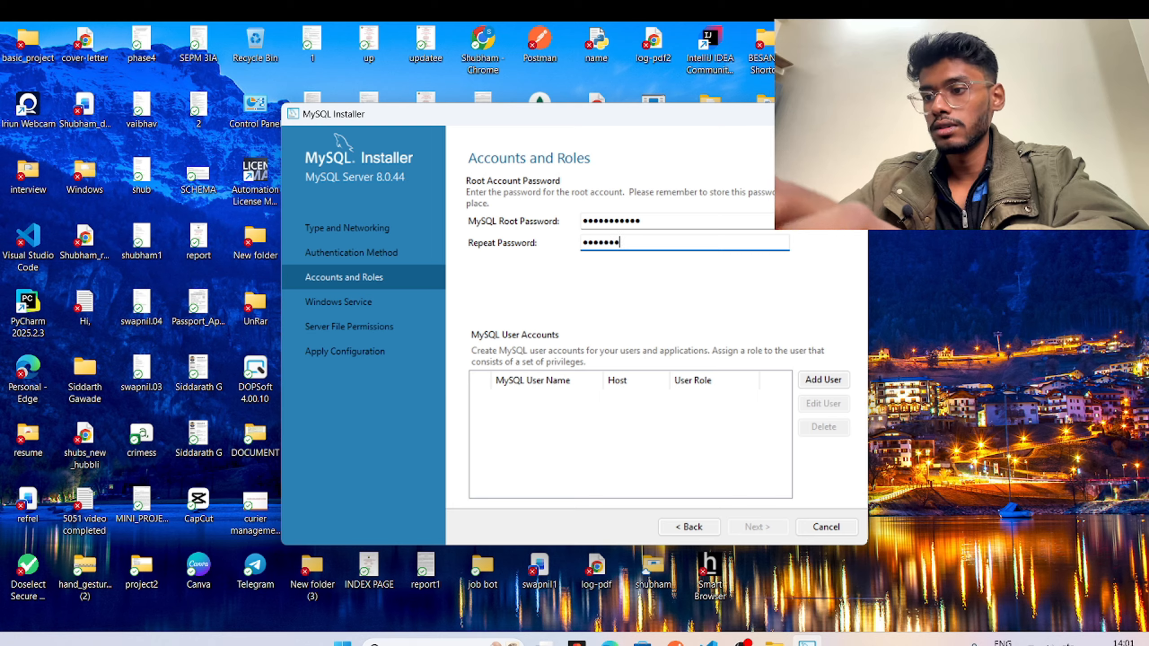
text(3456)
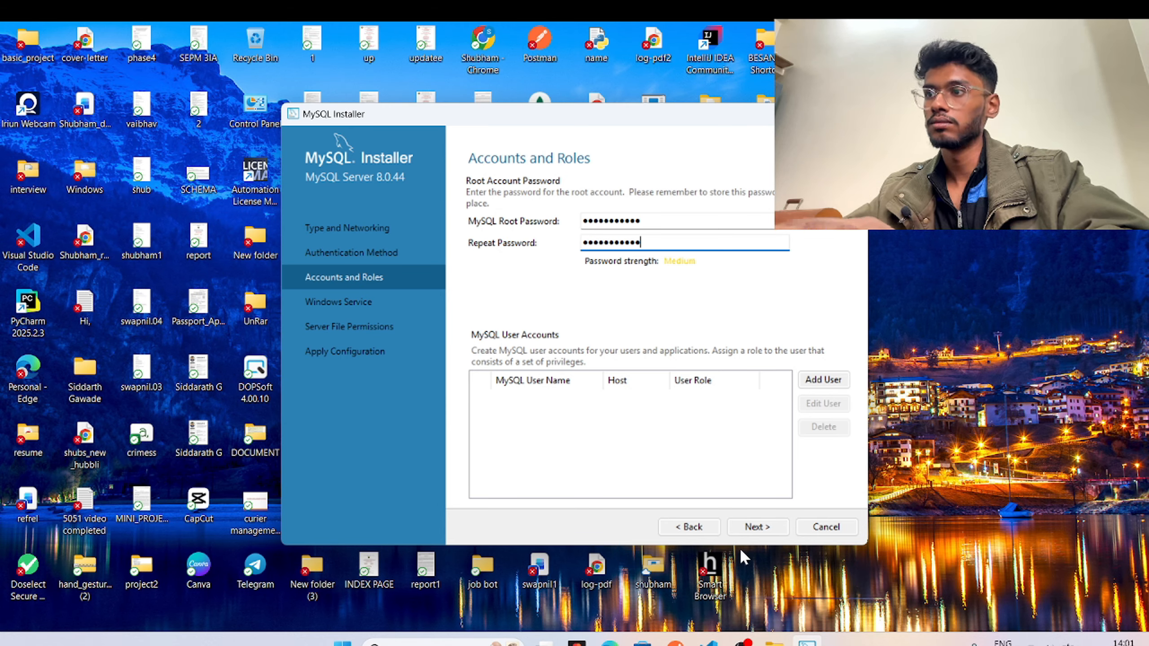
click(748, 537)
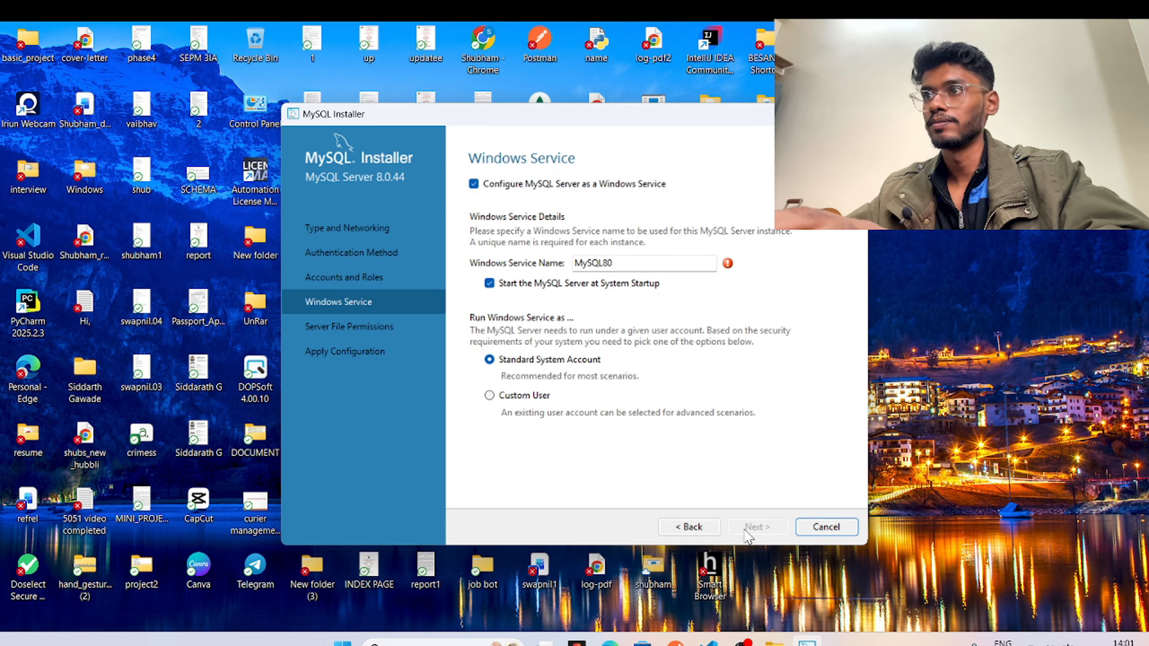
Rename the Windows service from MySQL80 to MySQL81 and continue.
click(624, 263)
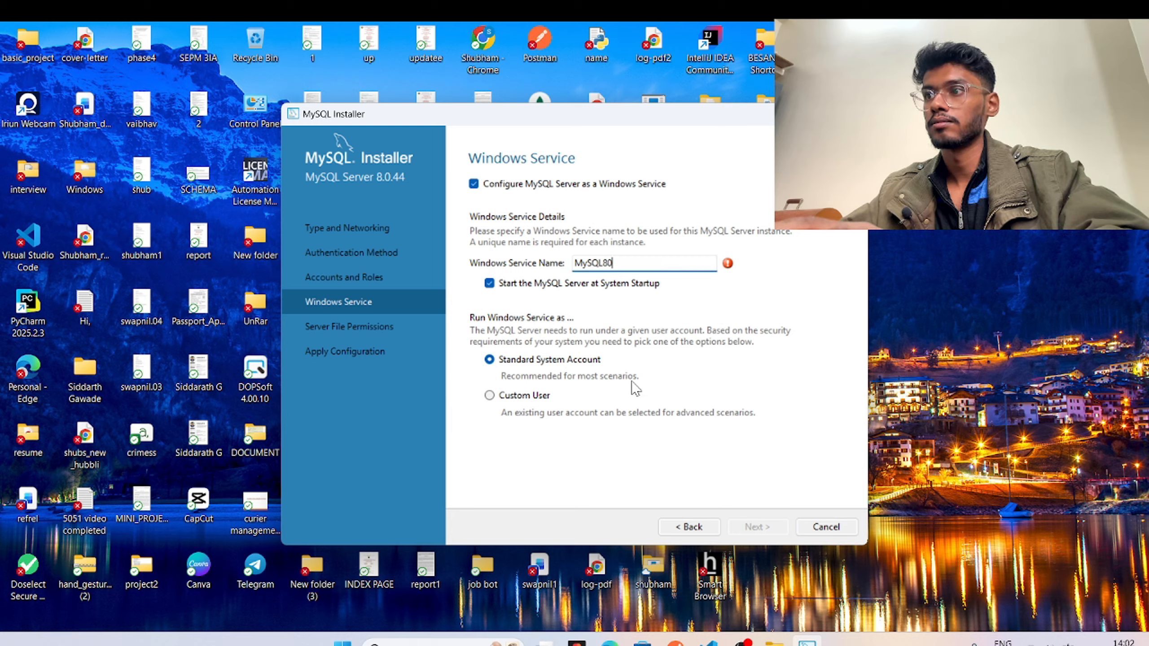
key(BackSpace)
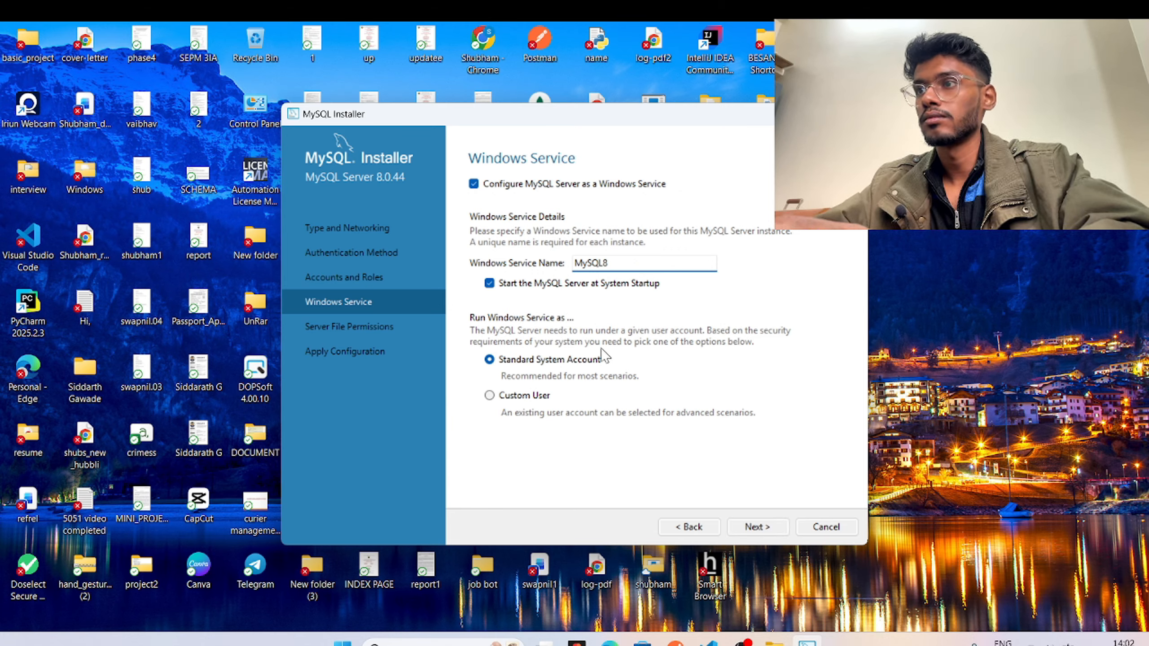
text(1)
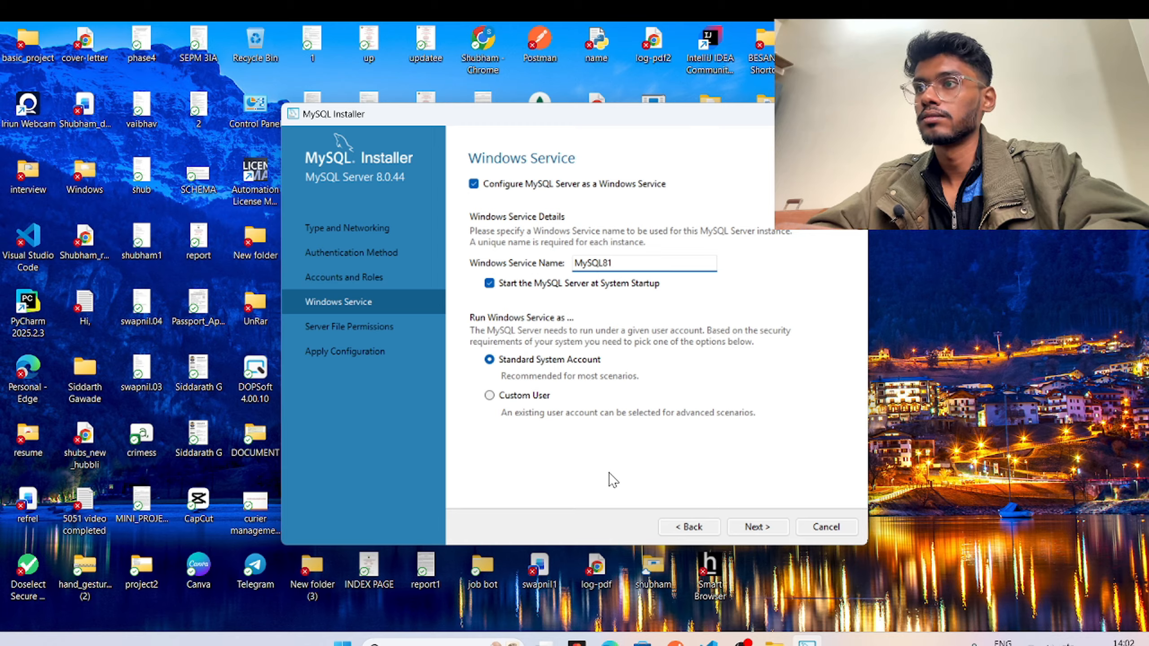
click(748, 529)
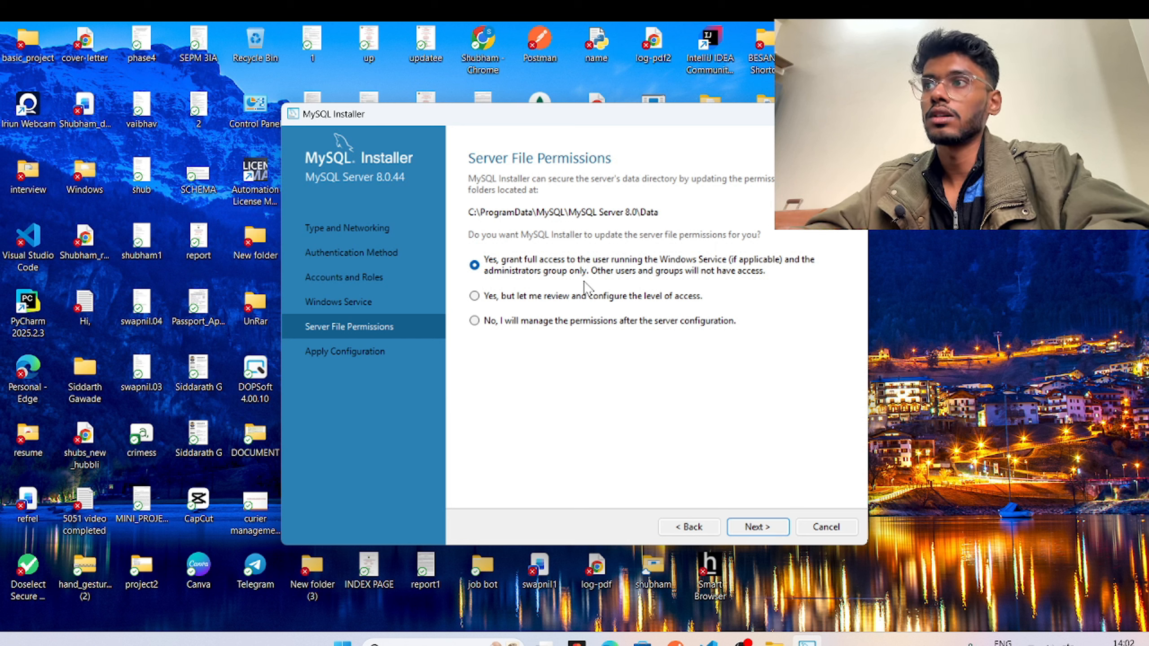
Start applying the server configuration, then switch to the 'mysql workbench' search results in Chrome.
click(756, 527)
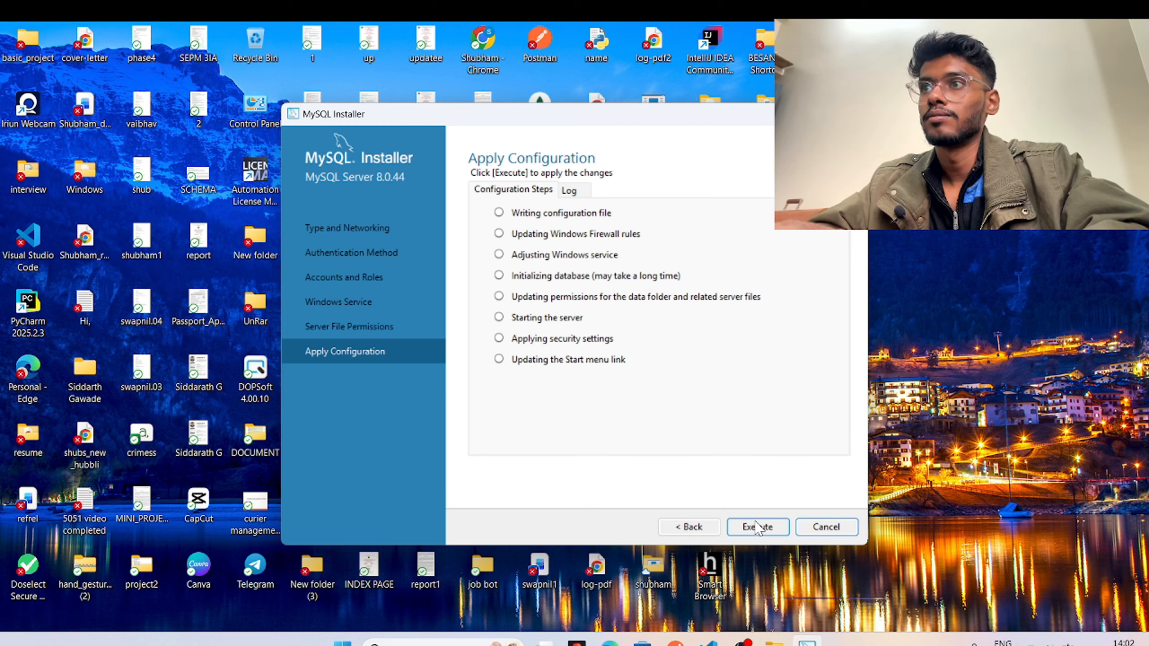
click(756, 527)
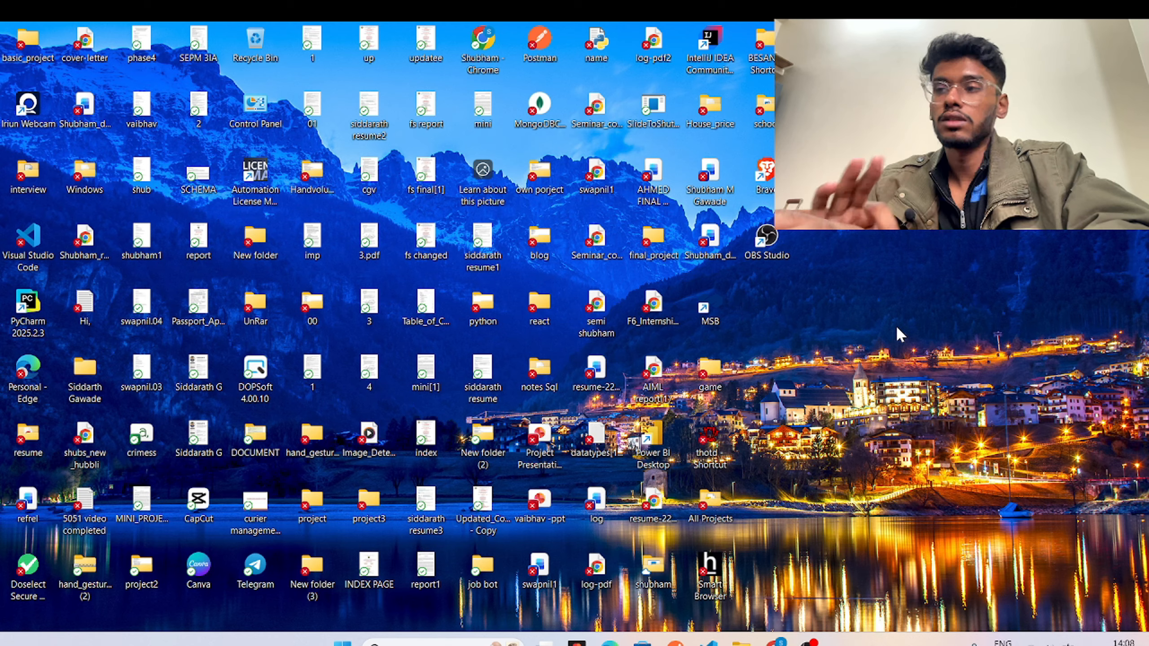
click(774, 643)
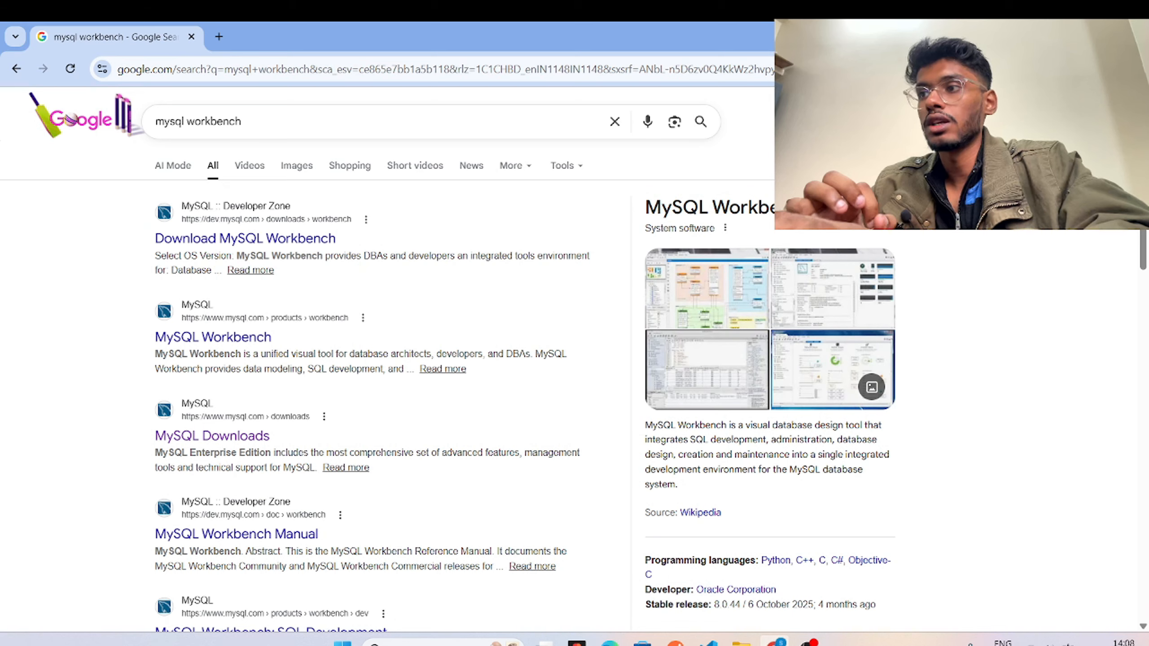
Request the 64-bit MSI installer for MySQL Workbench 8.0.46 with Microsoft Windows as the OS.
click(267, 244)
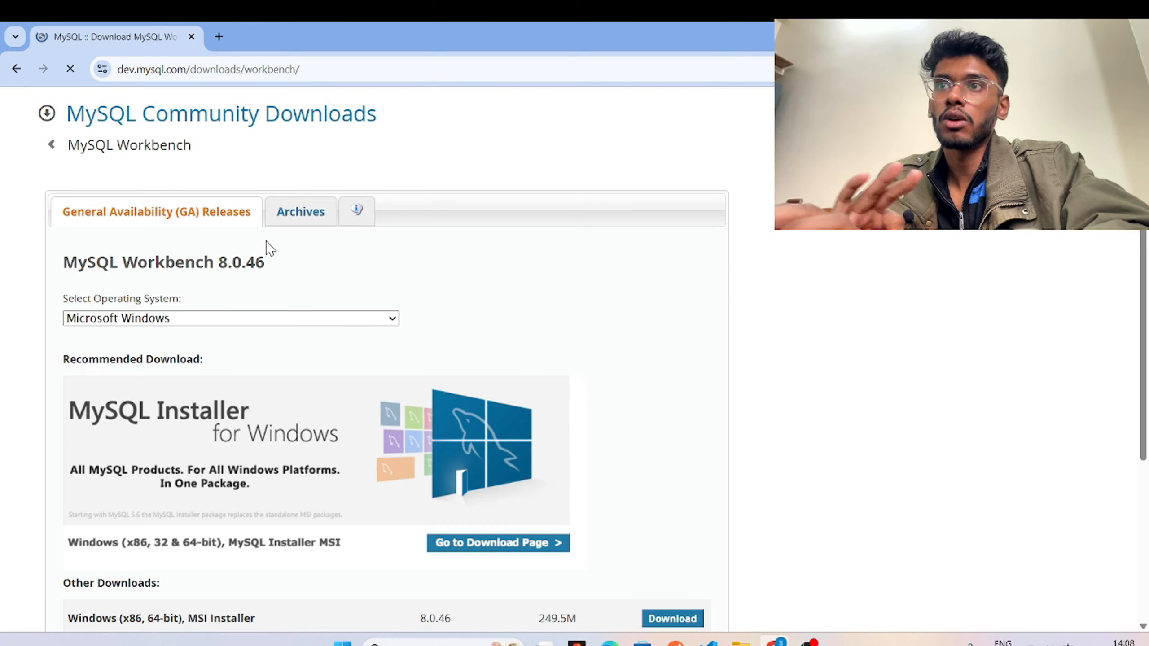
scroll(265, 249, down, 4)
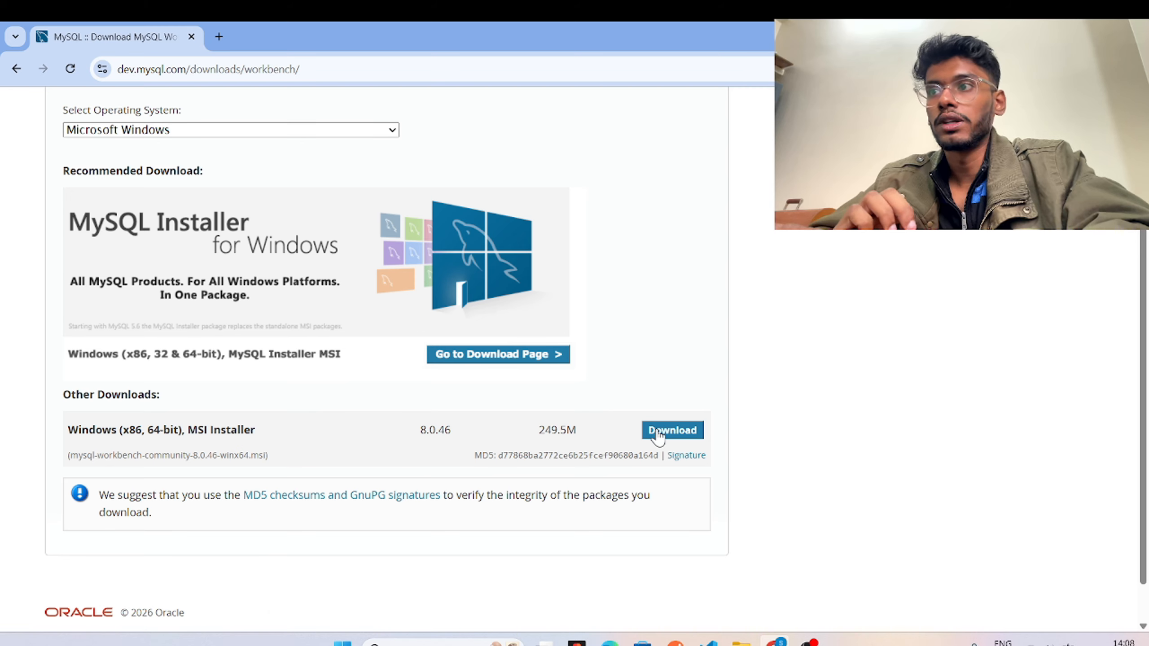
click(658, 434)
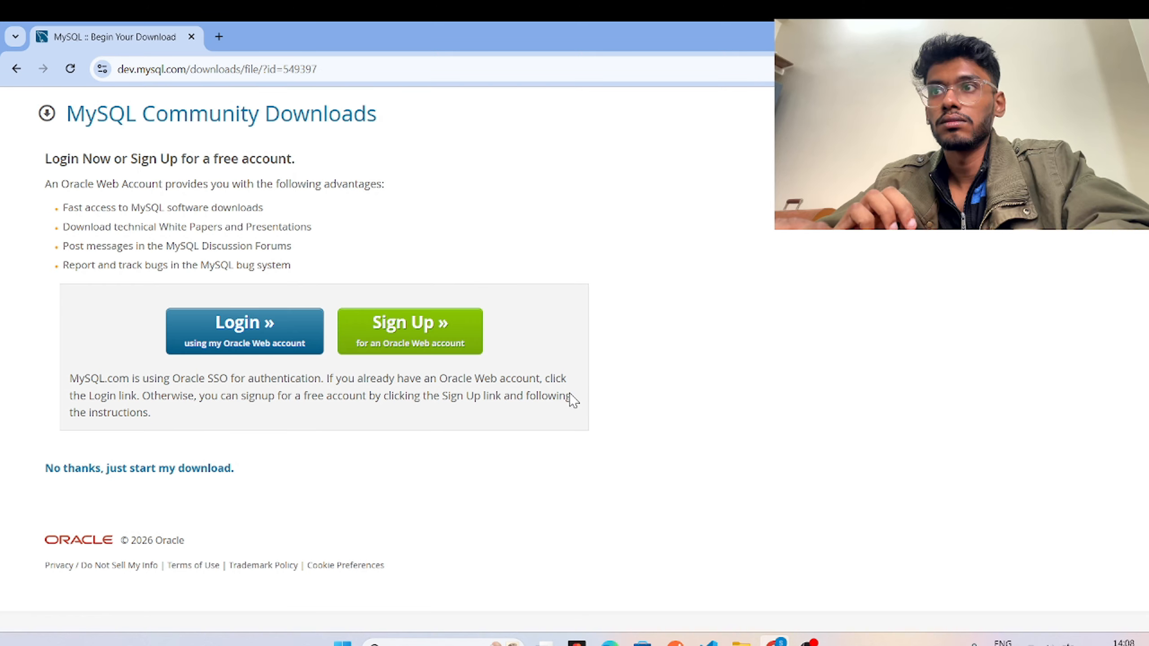
click(17, 70)
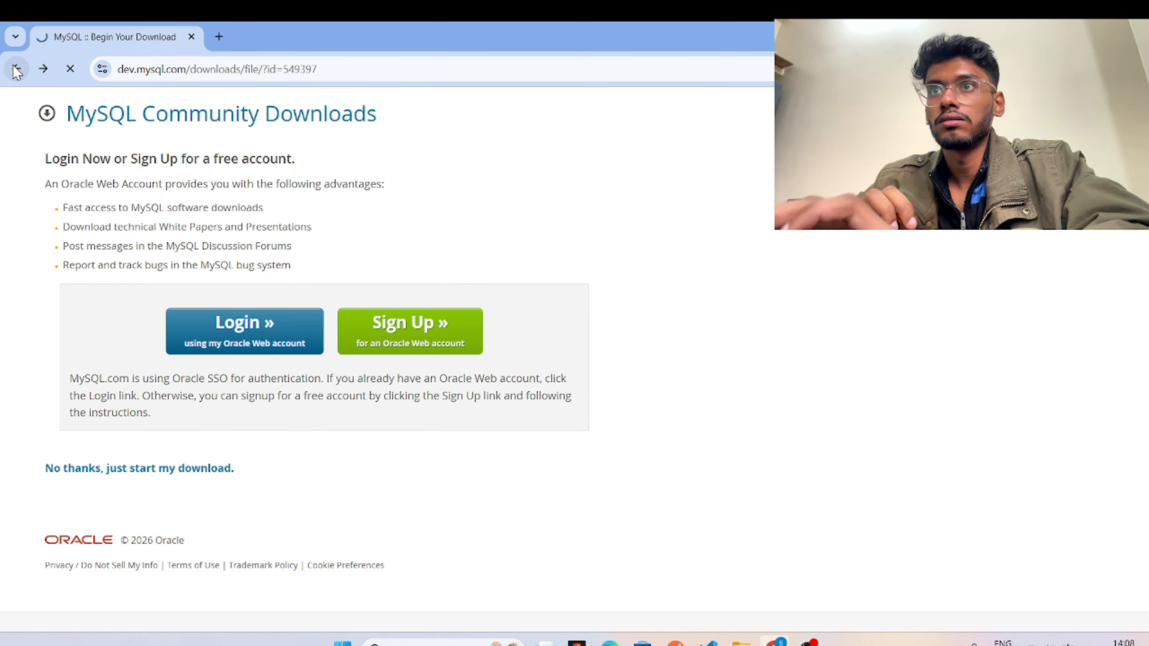
scroll(236, 249, up, 2)
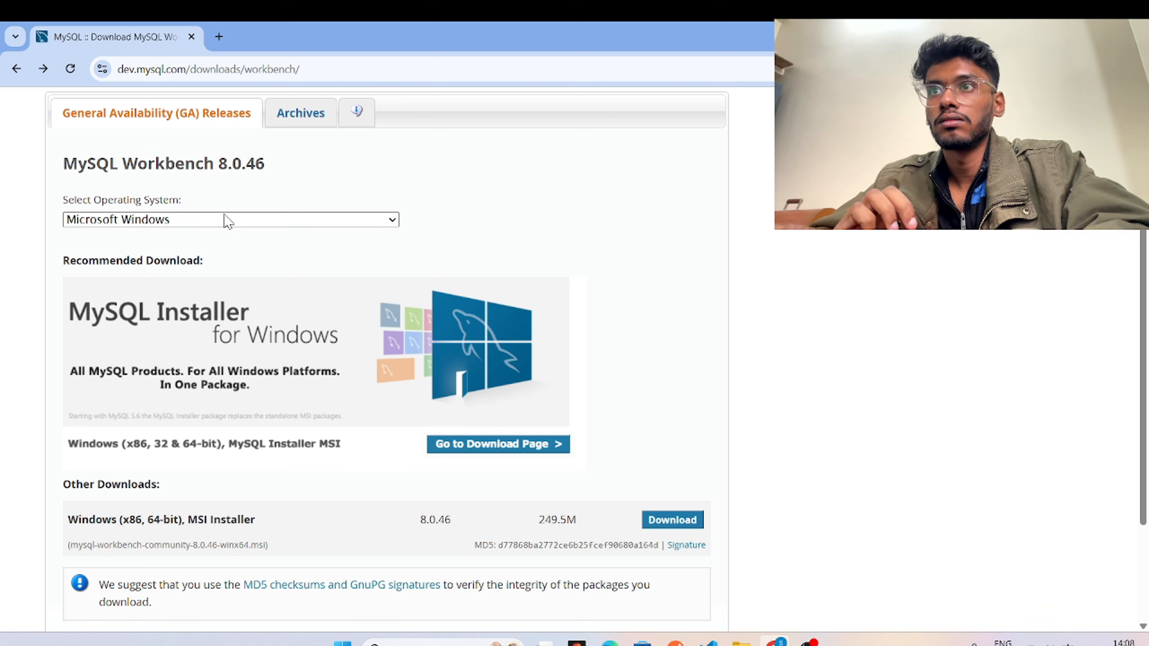
click(225, 215)
click(226, 219)
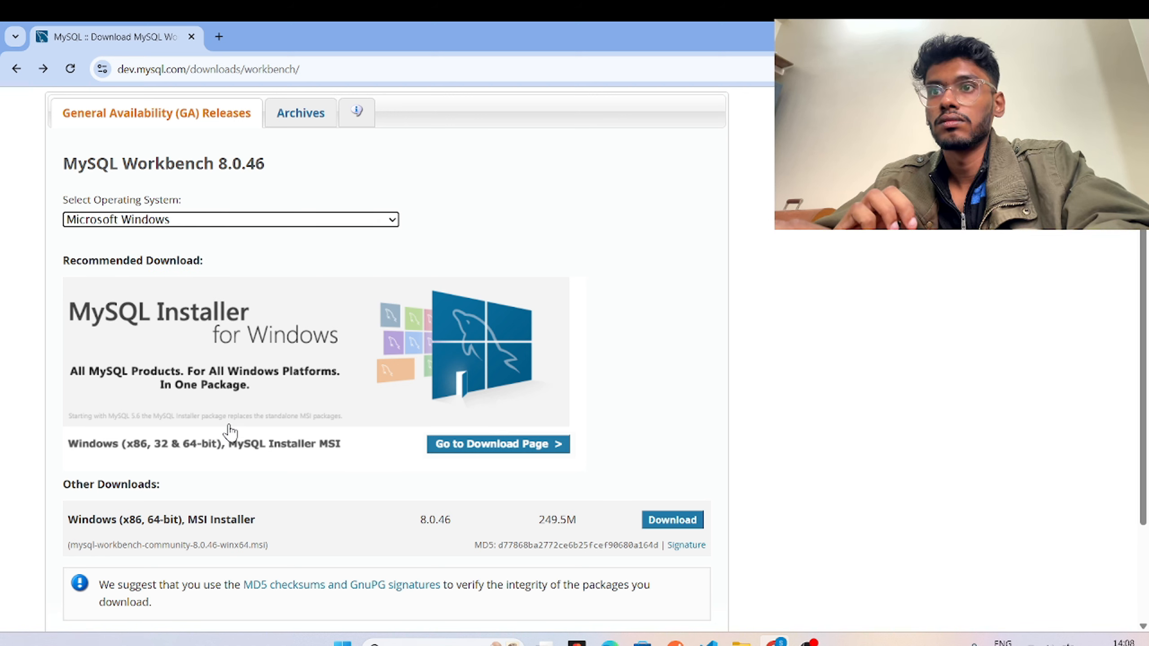
scroll(571, 491, down, 2)
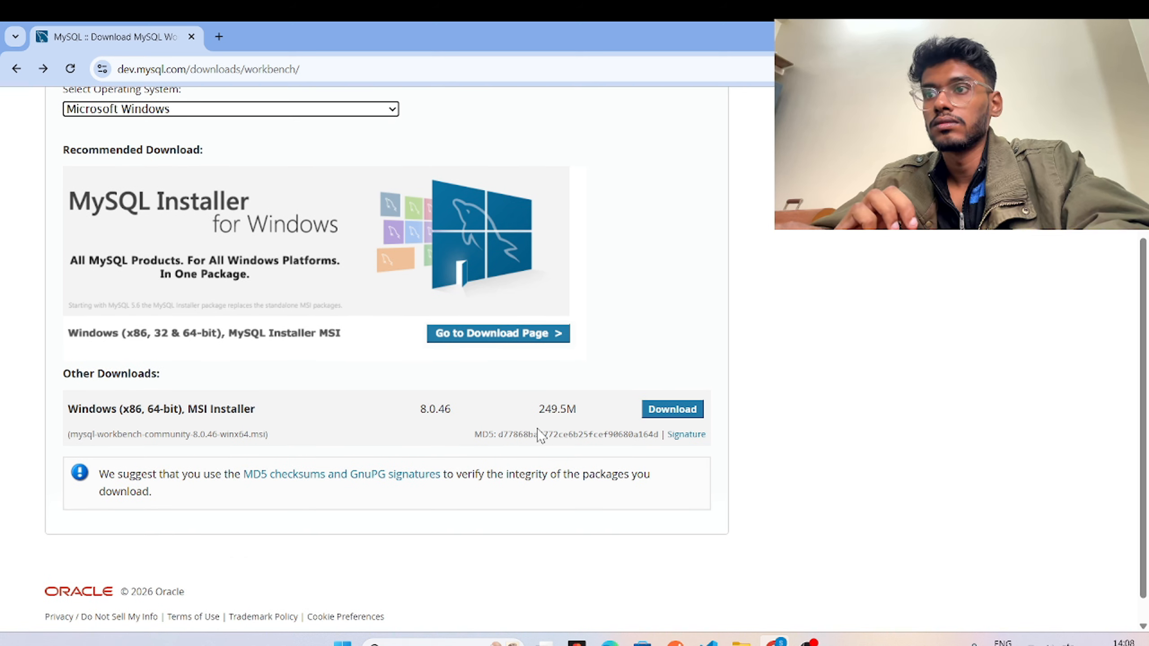
click(651, 418)
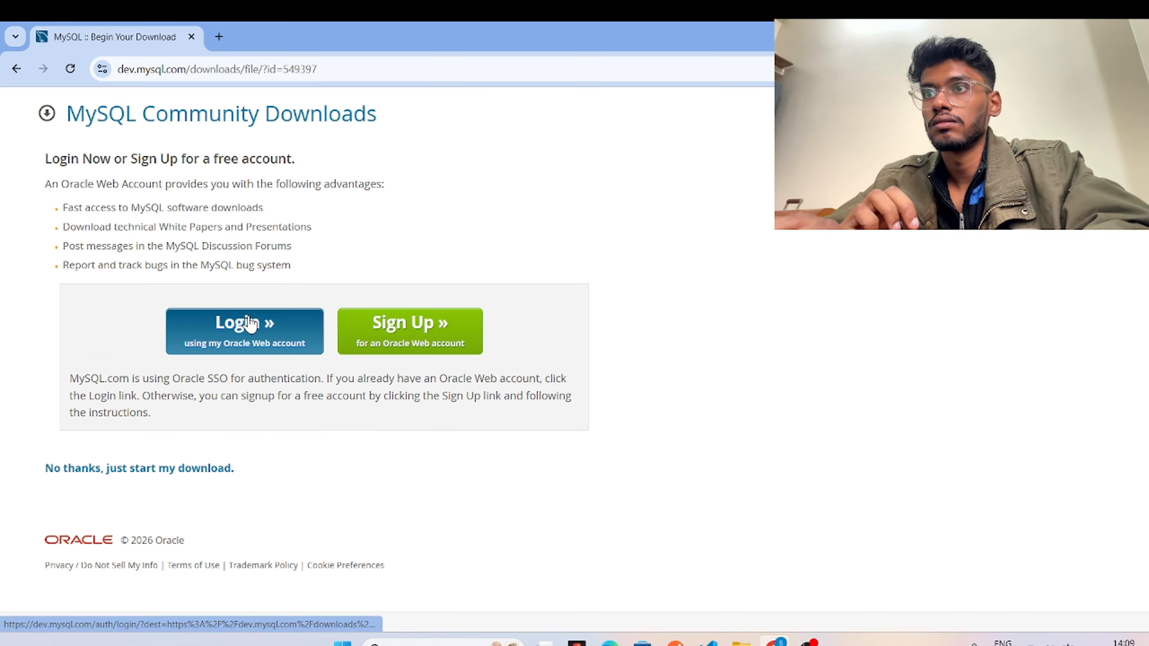
Sign in to Oracle with the saved account e-mail and the retyped account password.
click(250, 324)
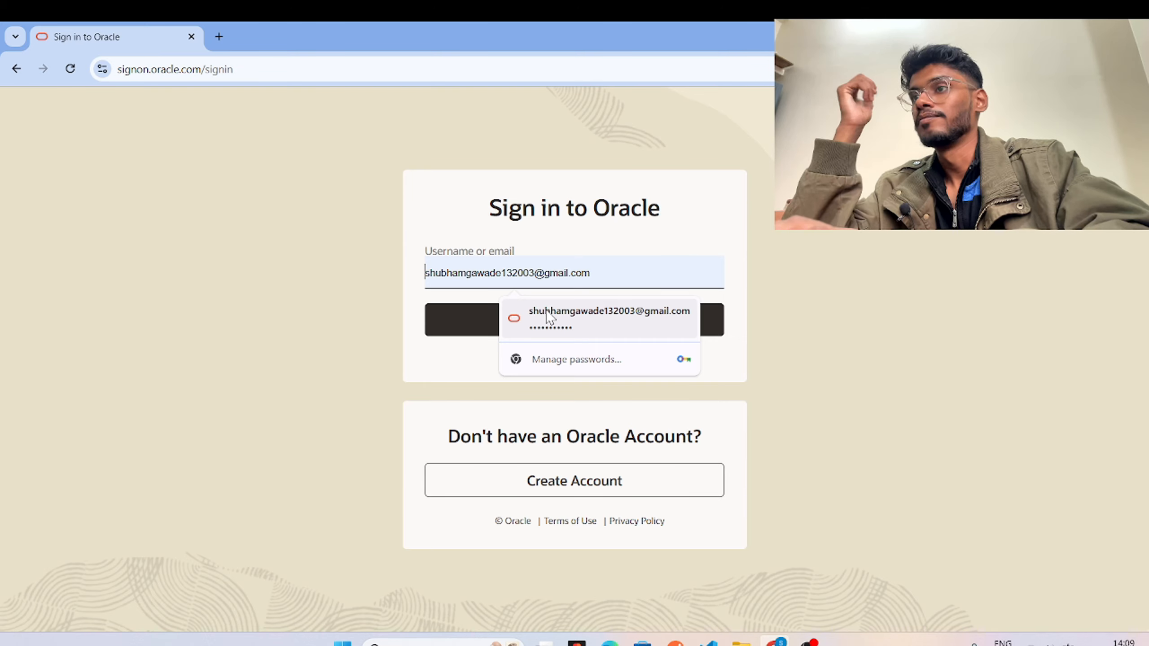
click(514, 319)
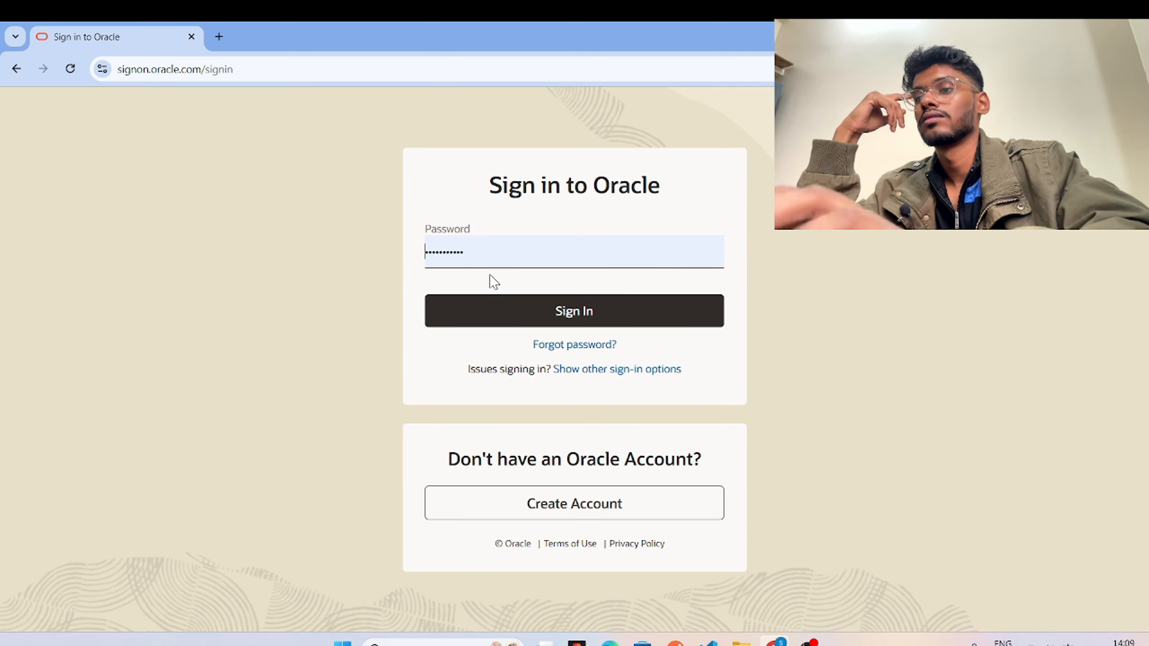
double_click(482, 256)
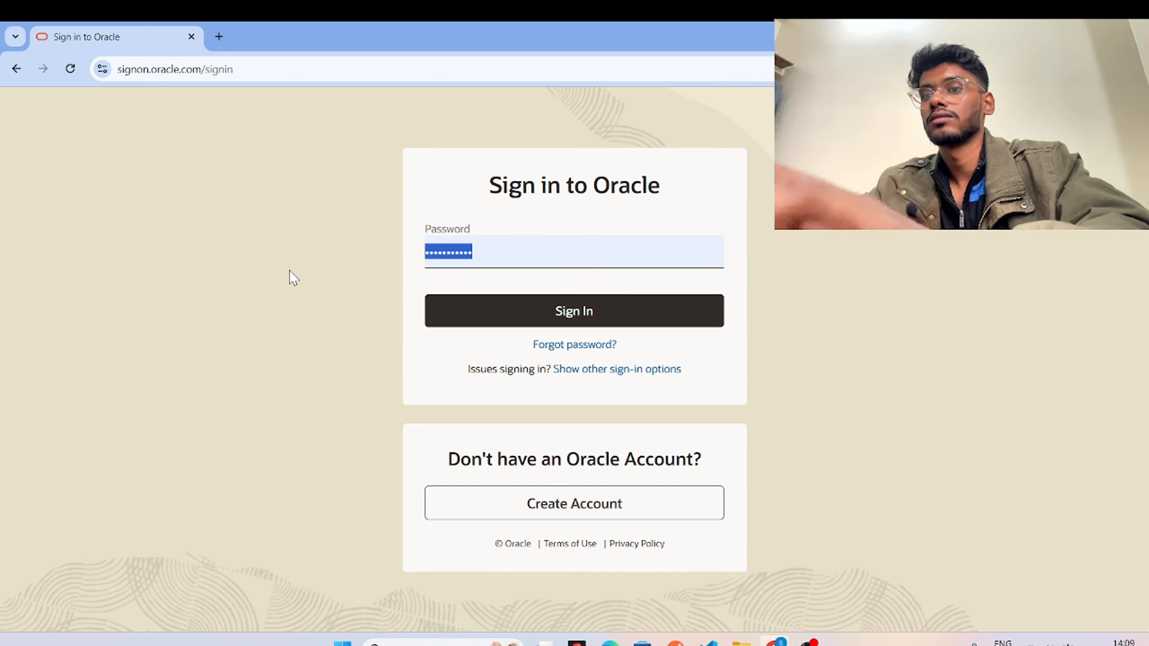
text(•••••••)
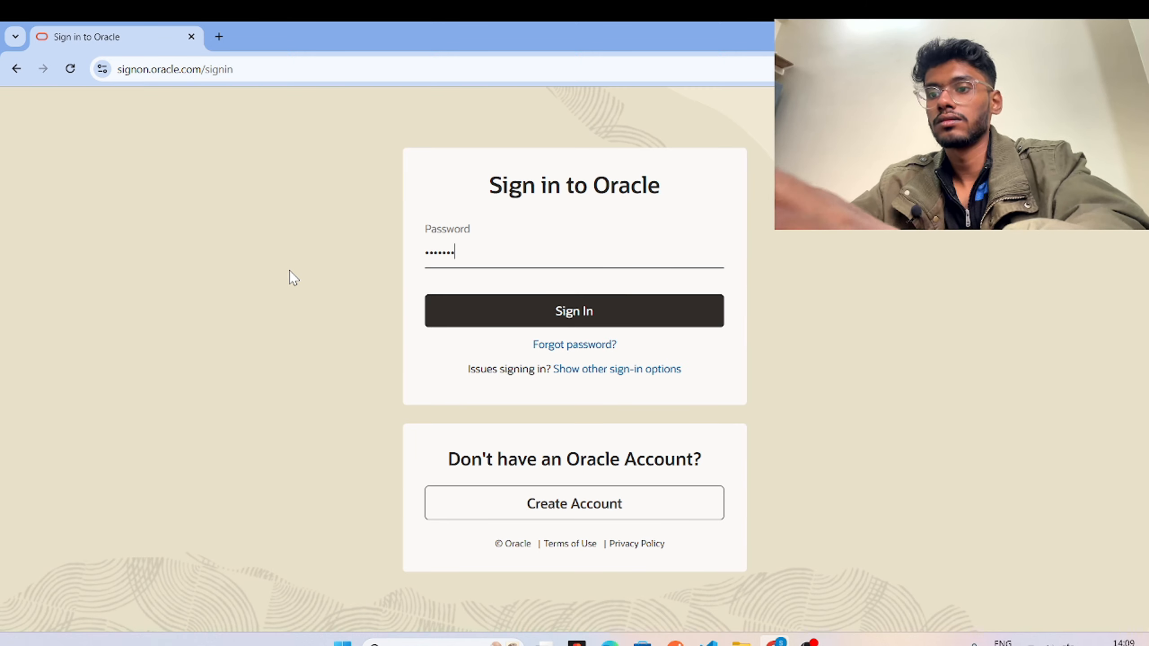
text(••••)
click(507, 315)
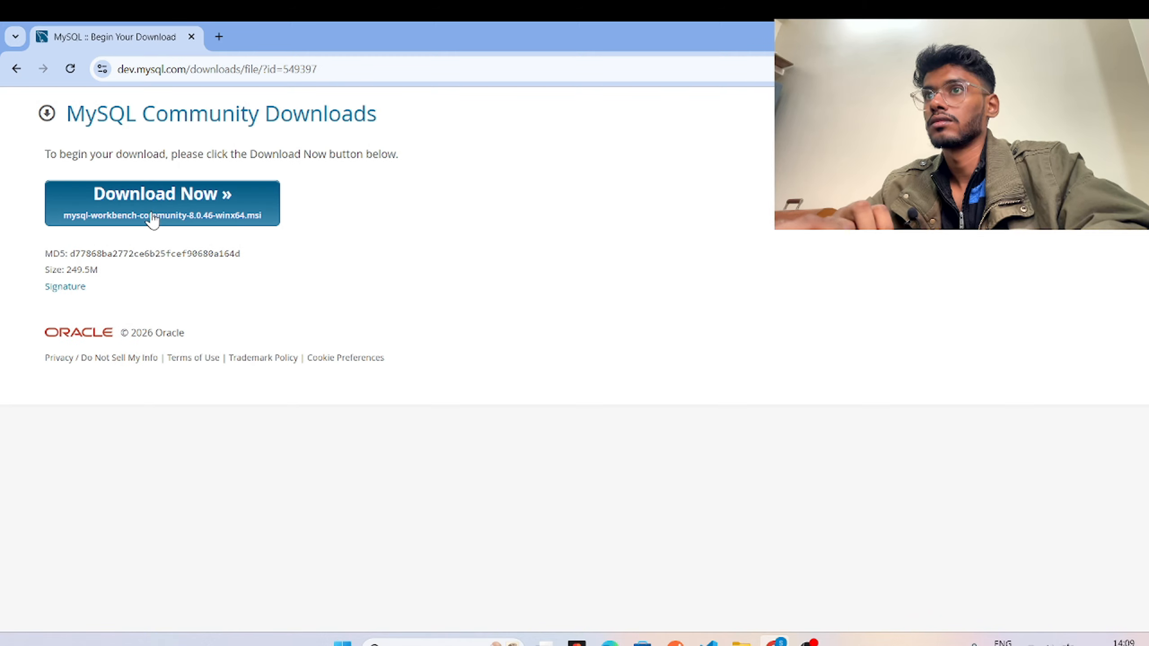
Download mysql-workbench-community-8.0.46-winx64.msi and save it to the Downloads folder.
click(152, 215)
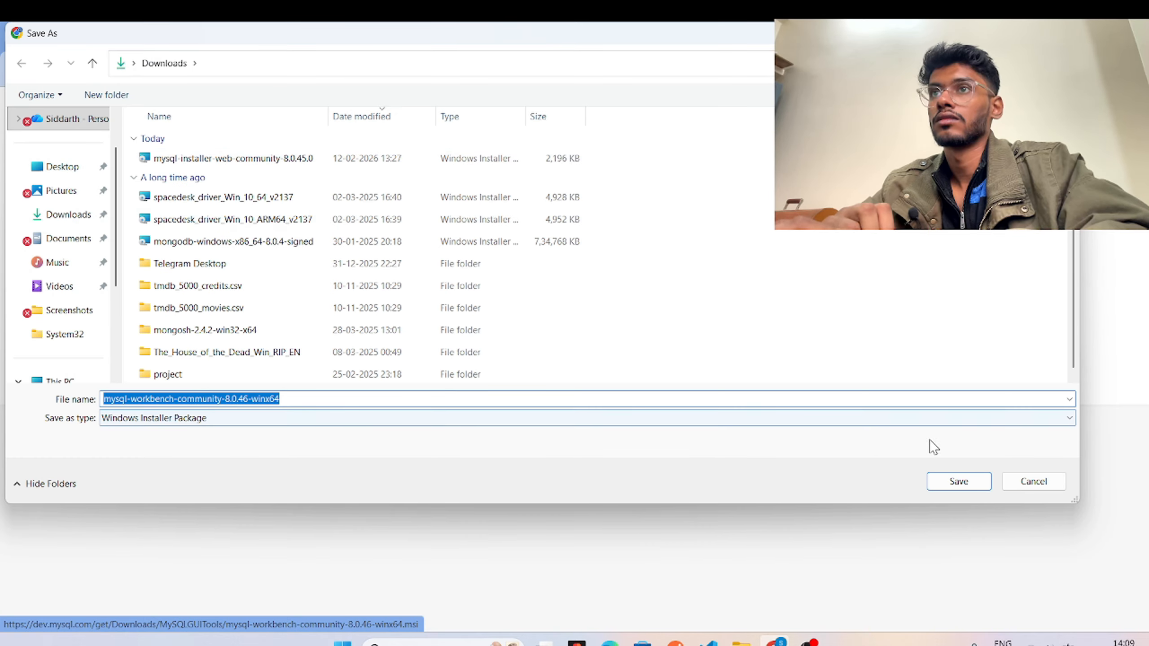
click(959, 481)
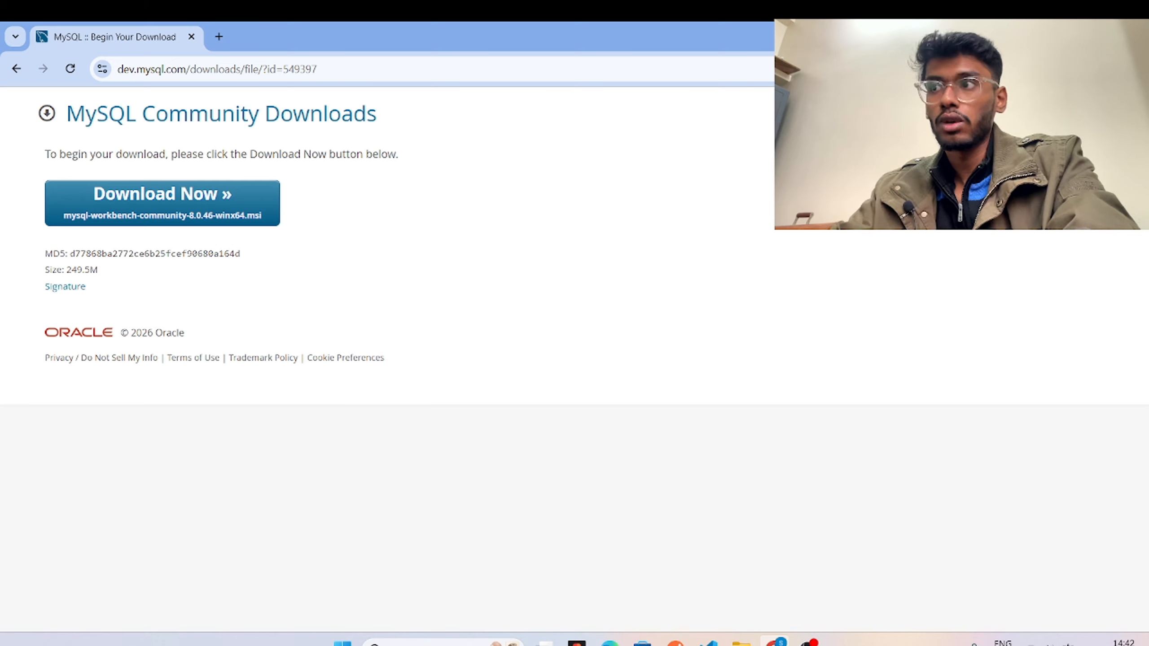
Bring up the Downloads folder and cancel the accidentally launched mysql-installer-web-community-8.0.45.0 file.
mouse_move(741, 642)
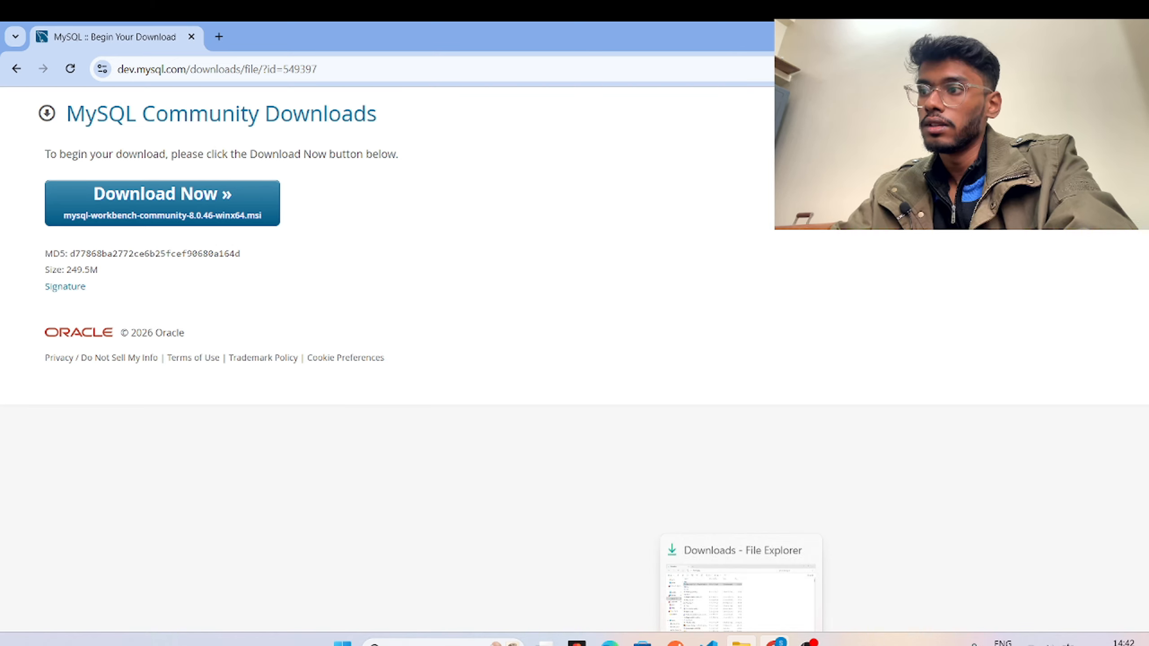
click(741, 602)
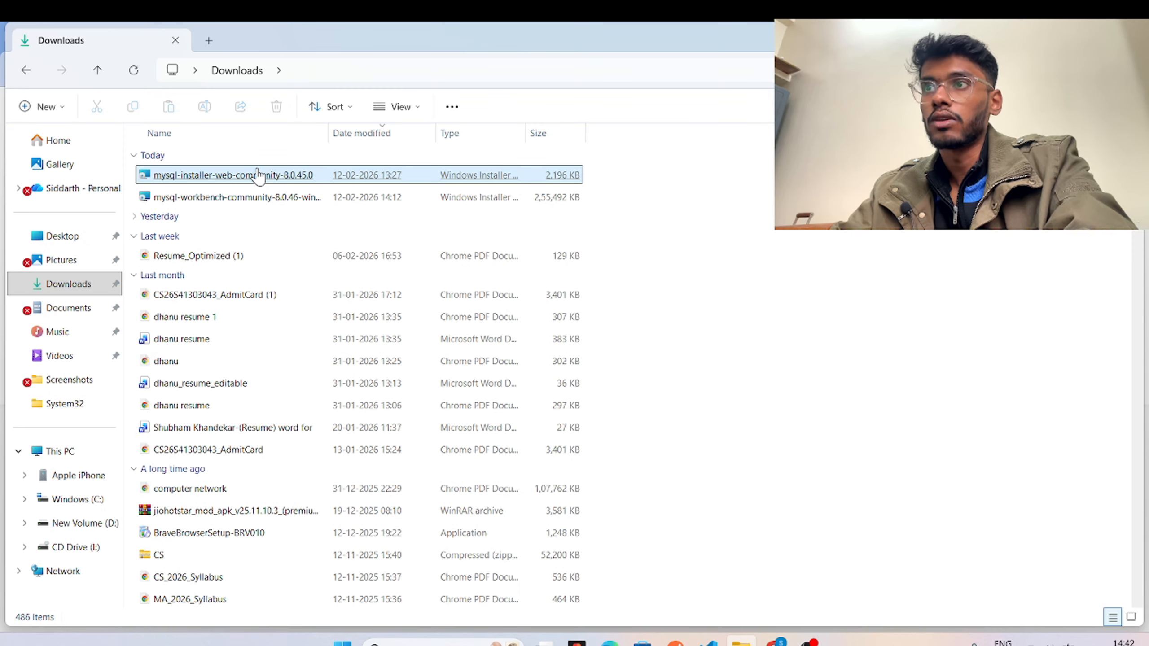
double_click(258, 175)
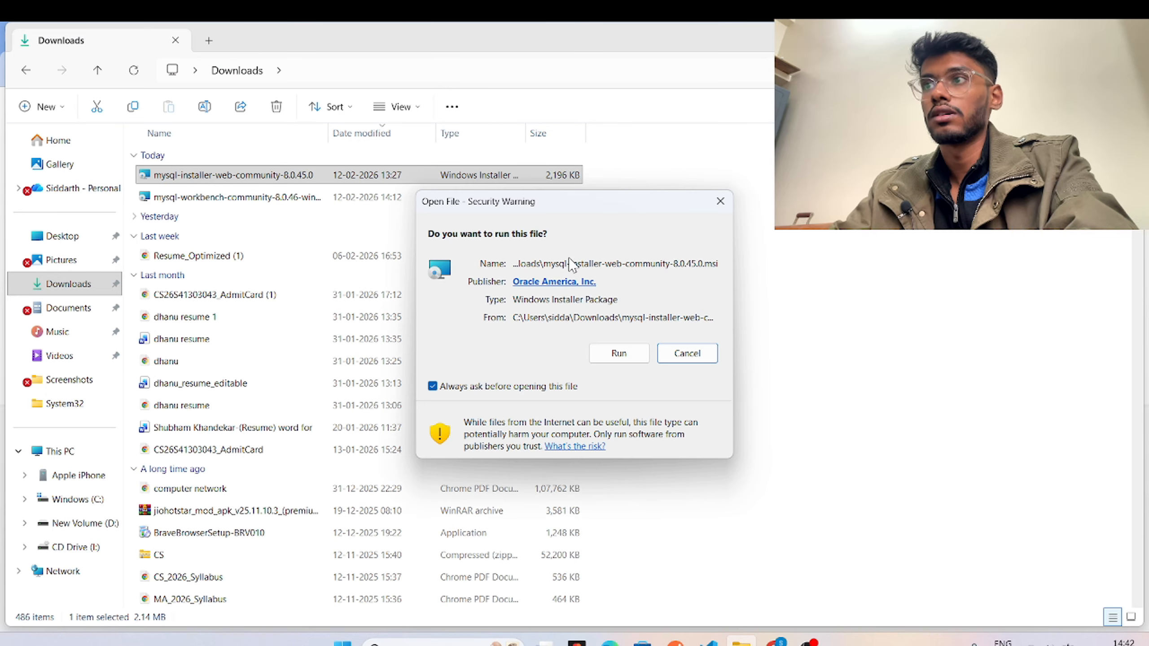
click(686, 354)
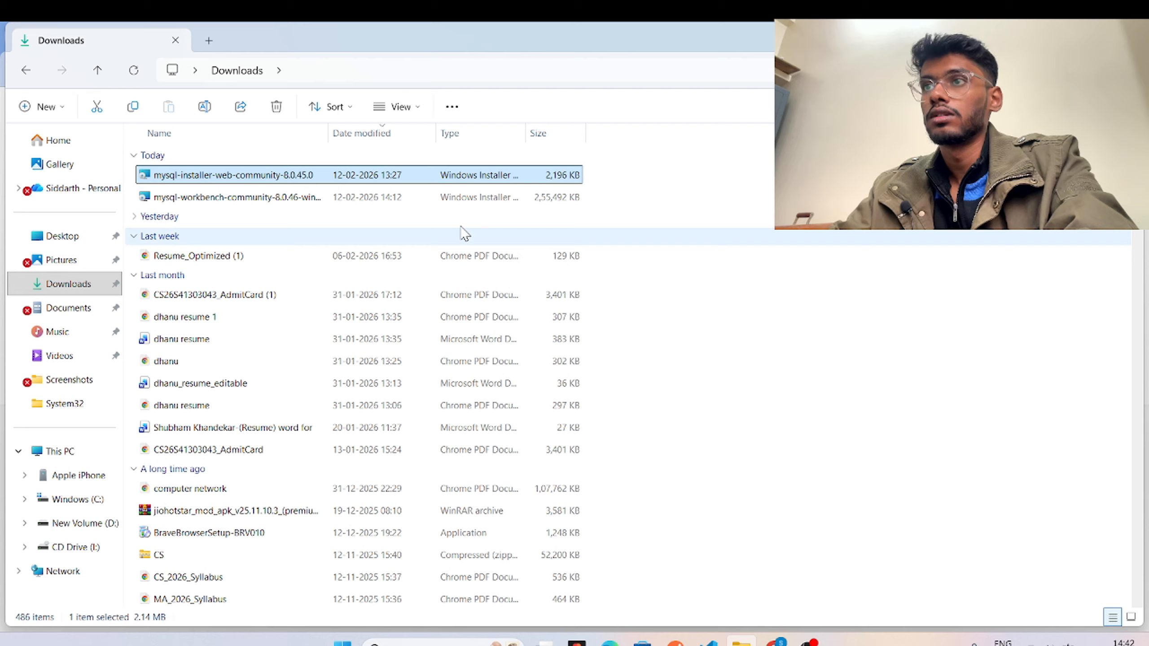
Run the MySQL Workbench installer file from the Downloads folder.
click(395, 203)
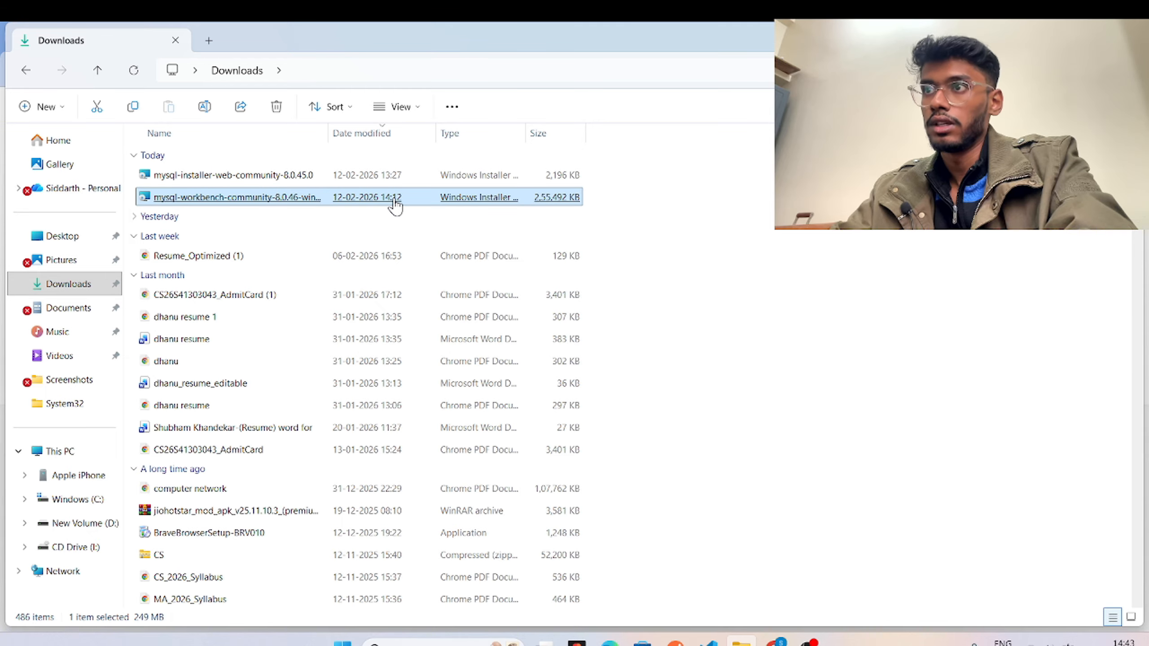
double_click(395, 204)
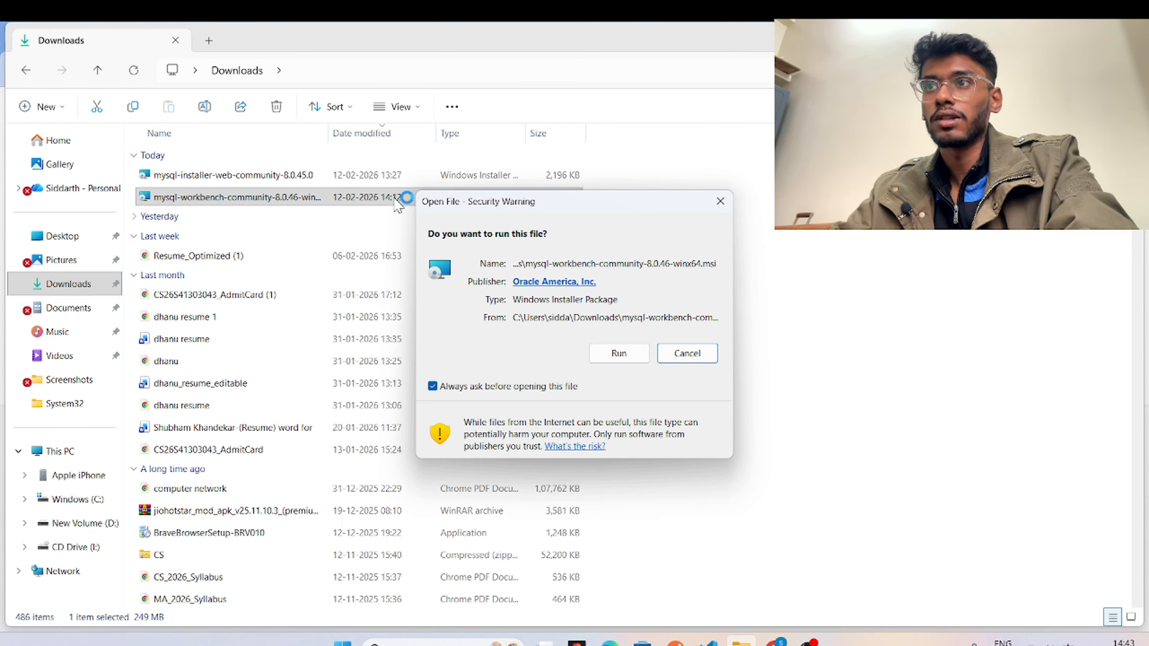
click(615, 353)
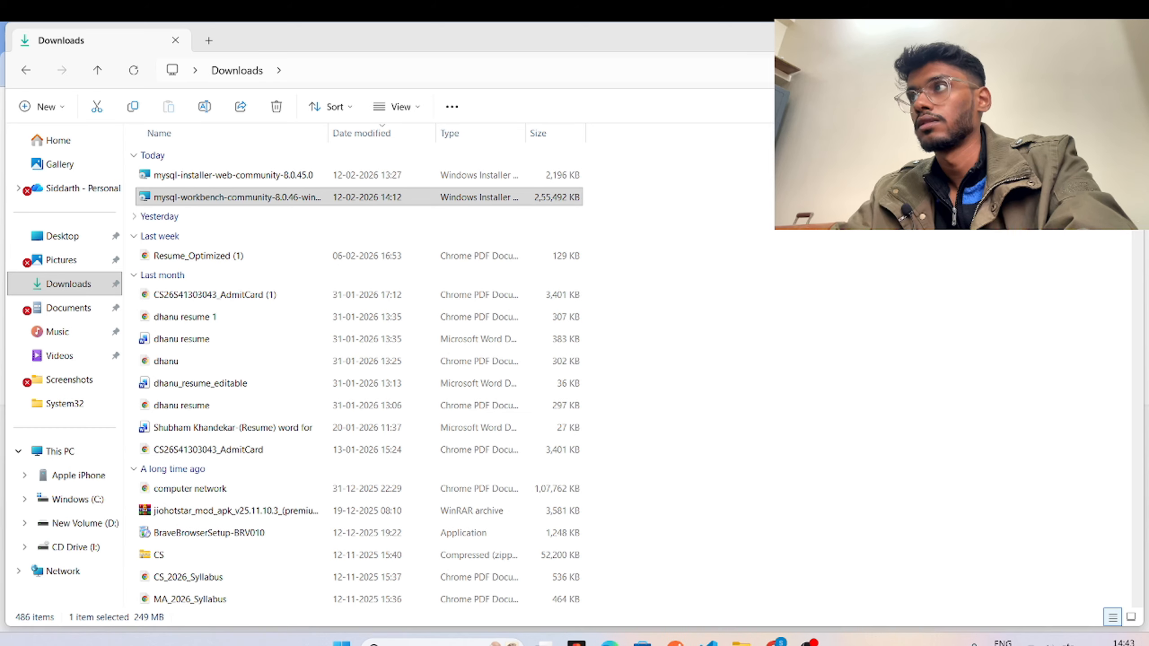
click(1060, 40)
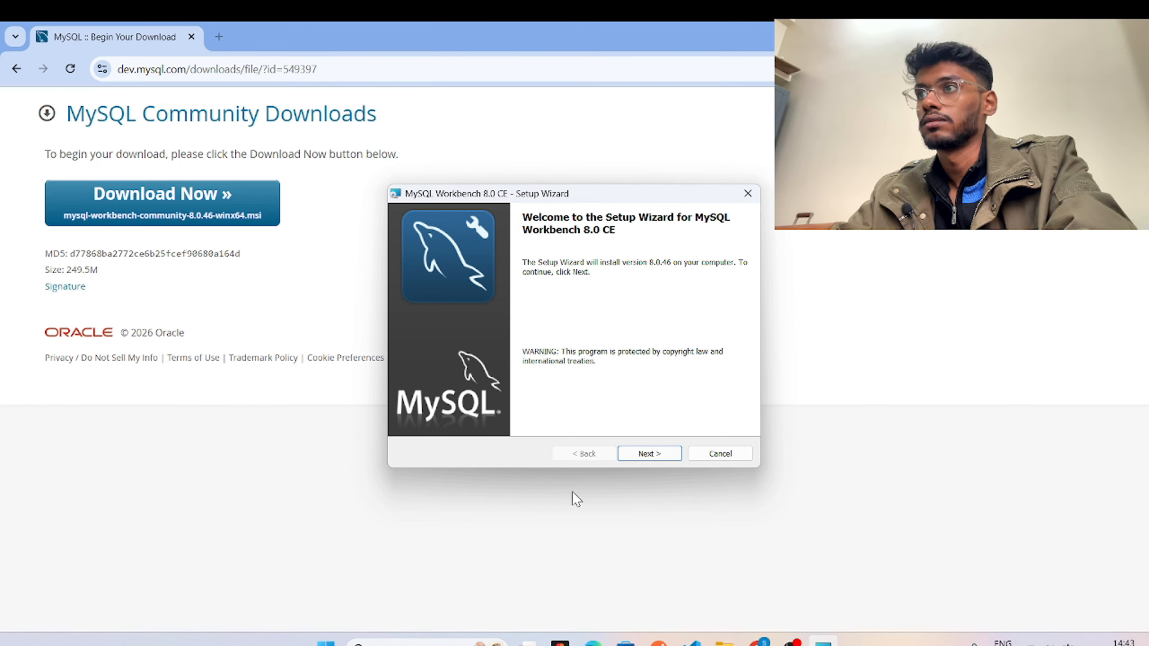
Install MySQL Workbench 8.0 CE using the default folder and the Complete setup type.
click(651, 455)
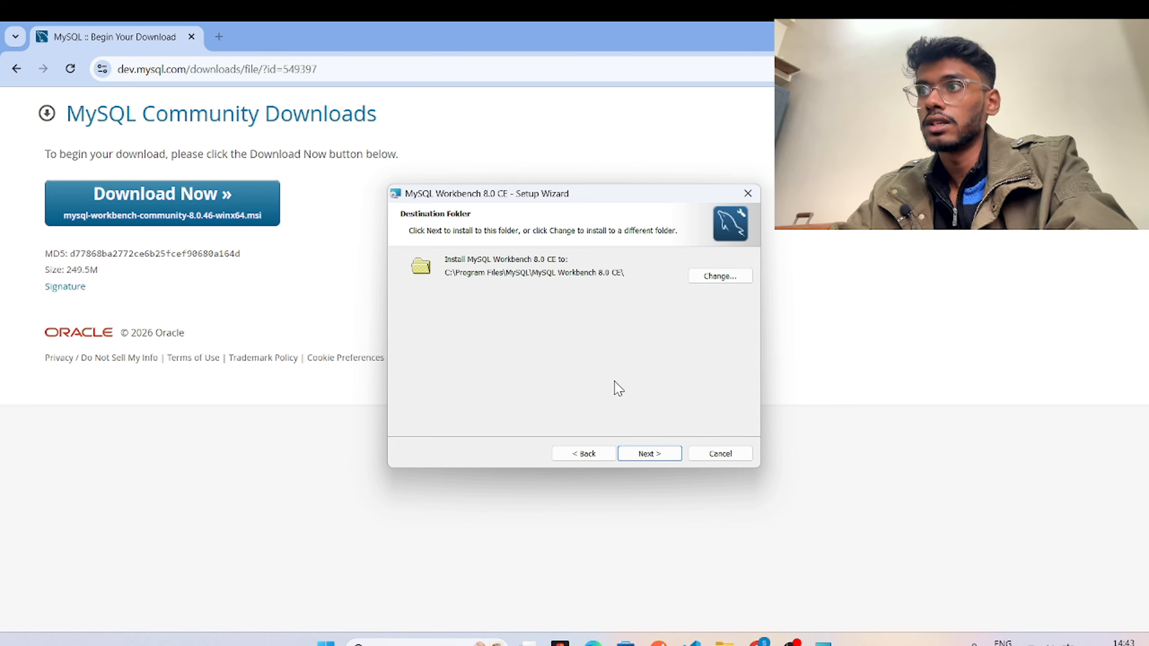
click(637, 455)
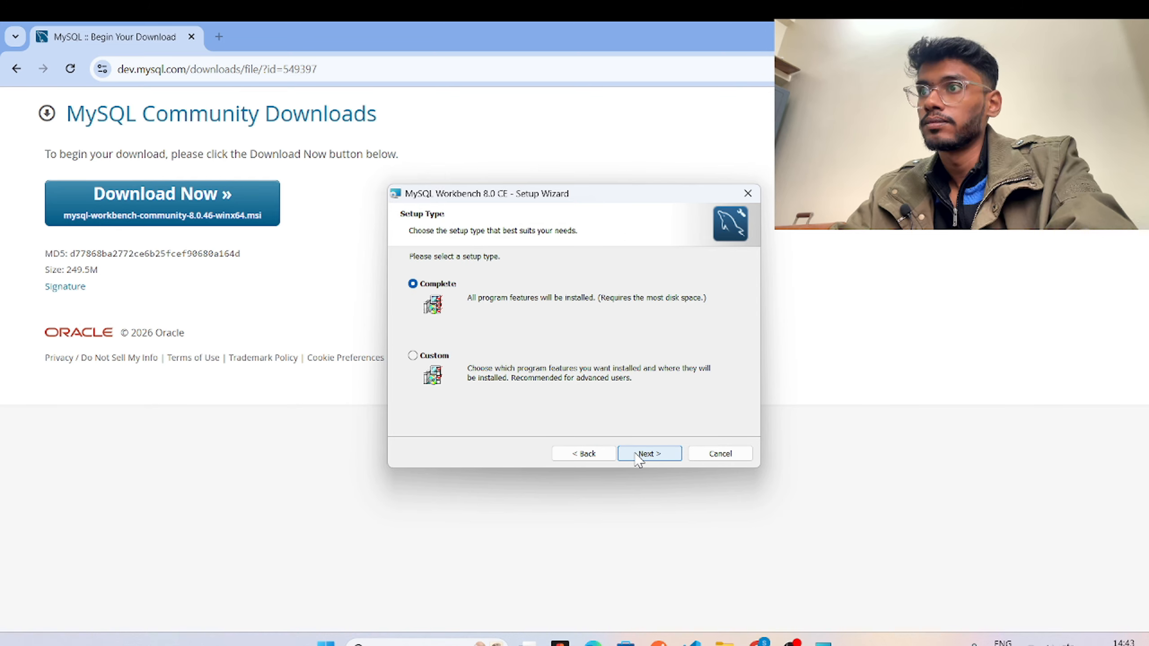
click(636, 454)
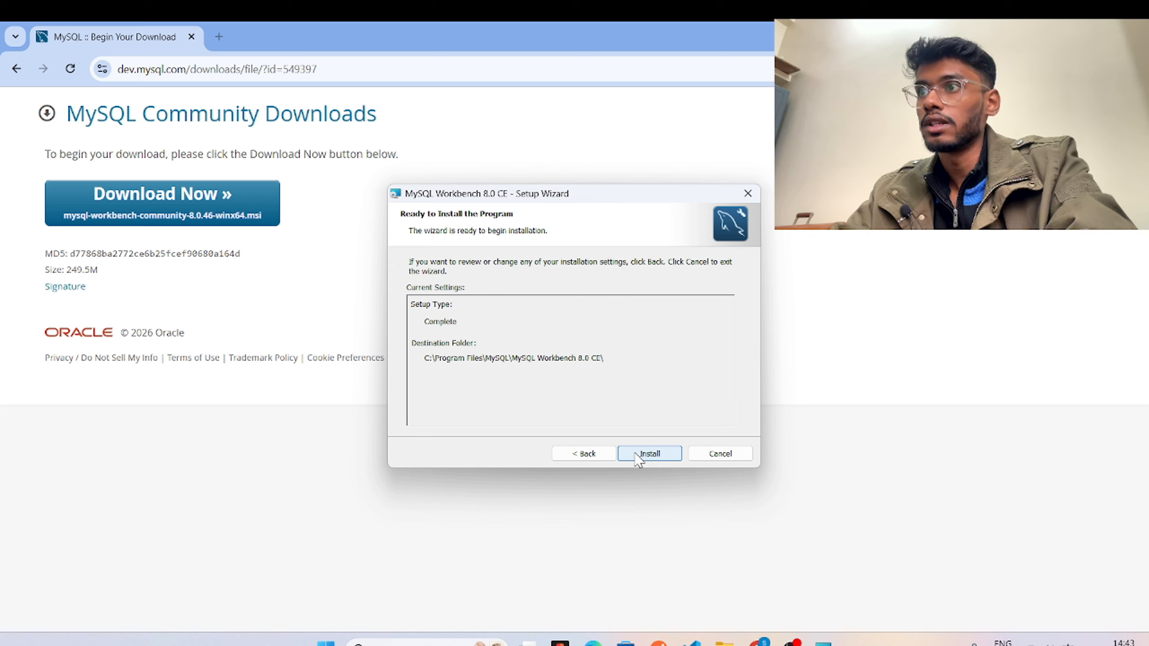
click(638, 454)
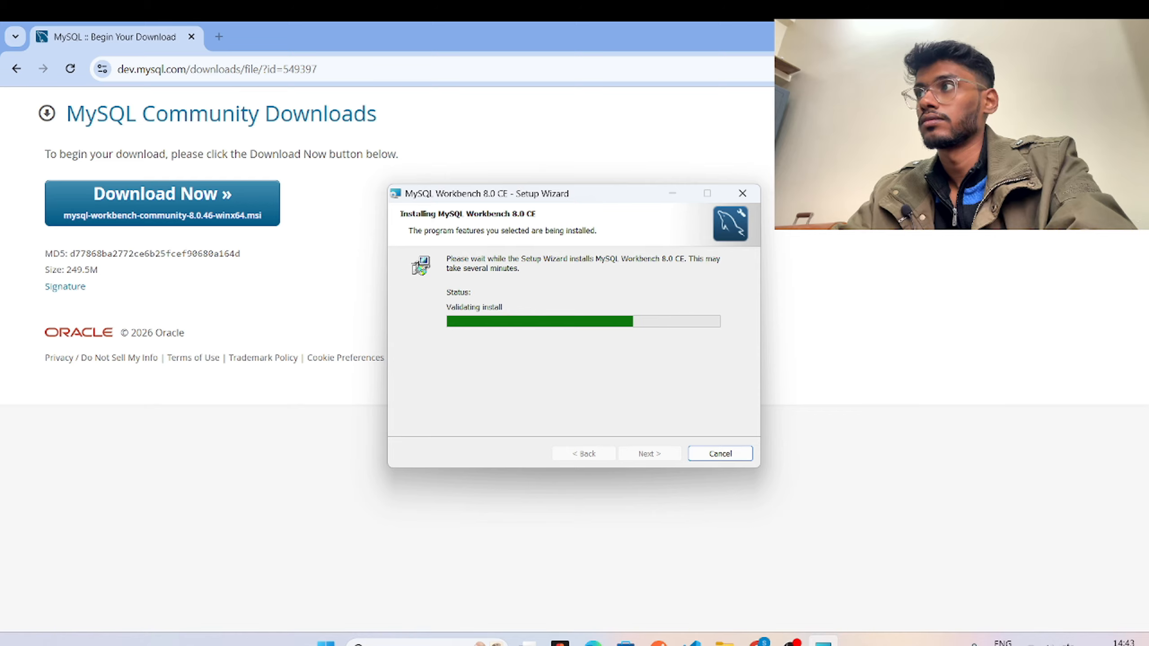
click(1131, 35)
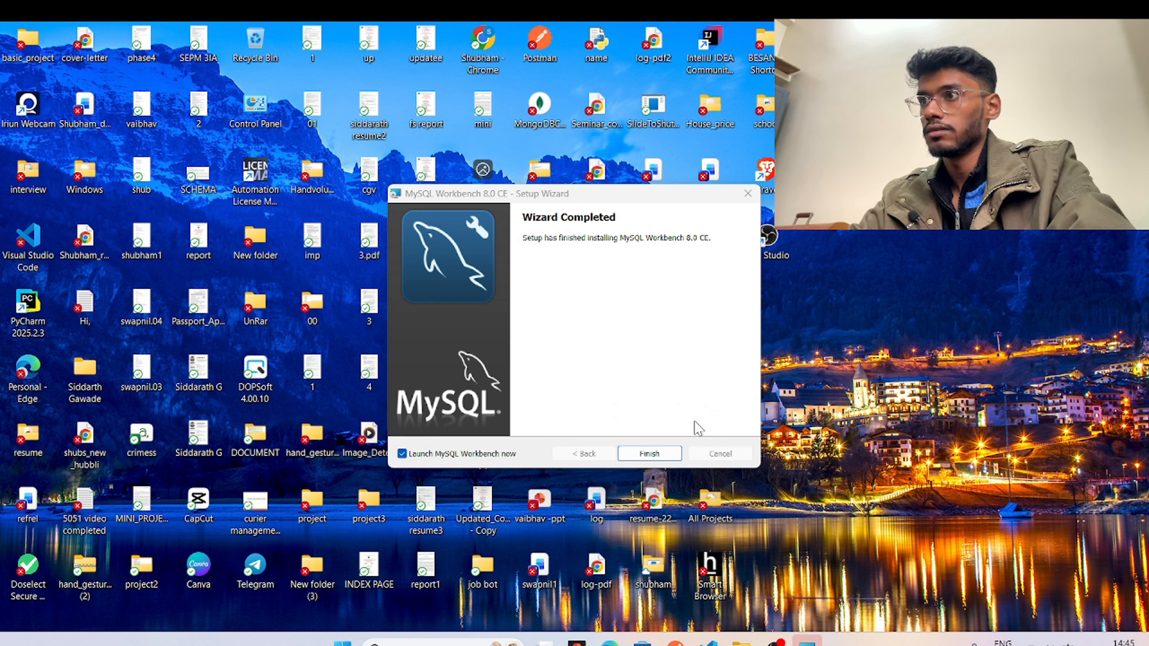
Finish setup, launching Workbench, and scroll its home screen down to the MySQL Connections list.
click(677, 456)
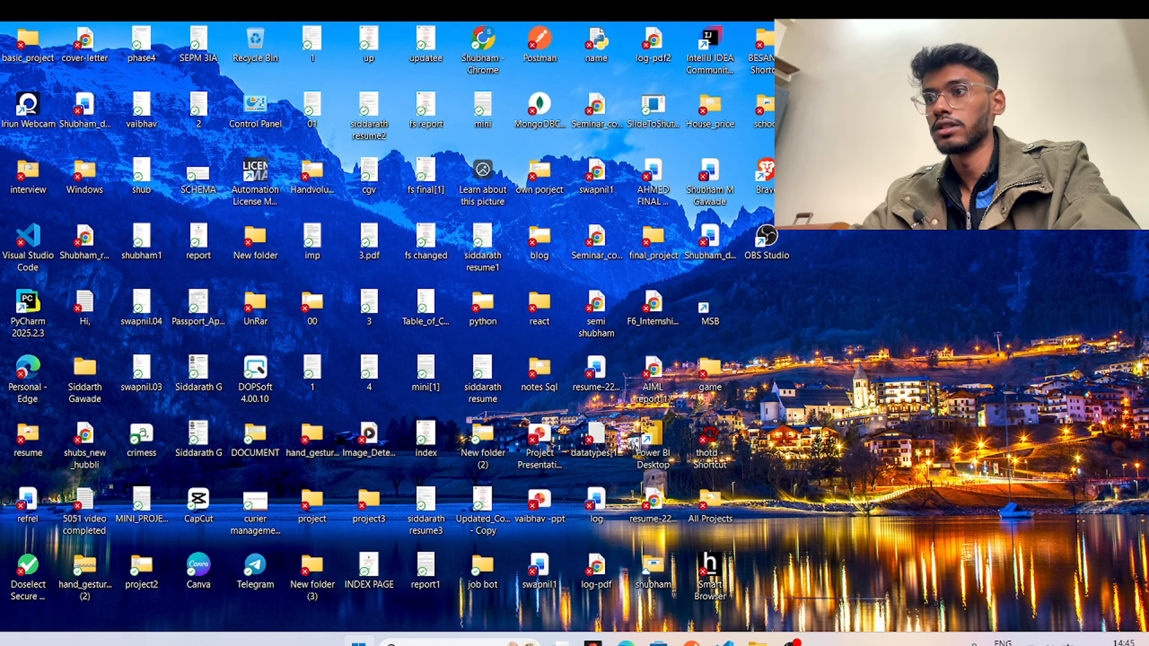
click(358, 644)
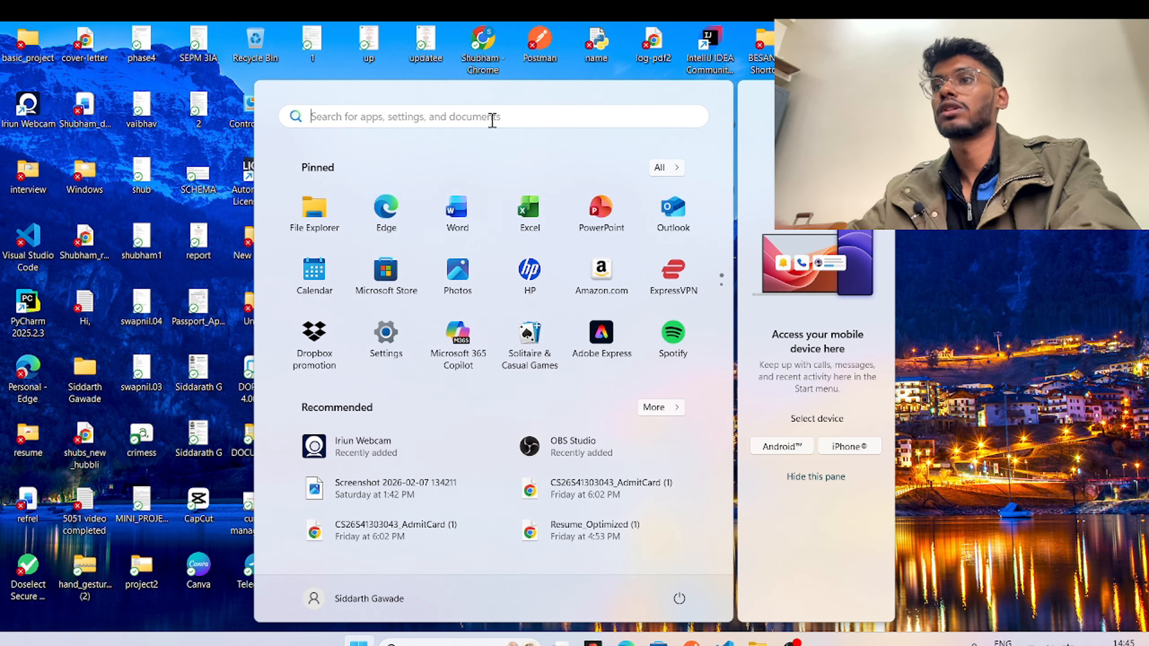
text(c)
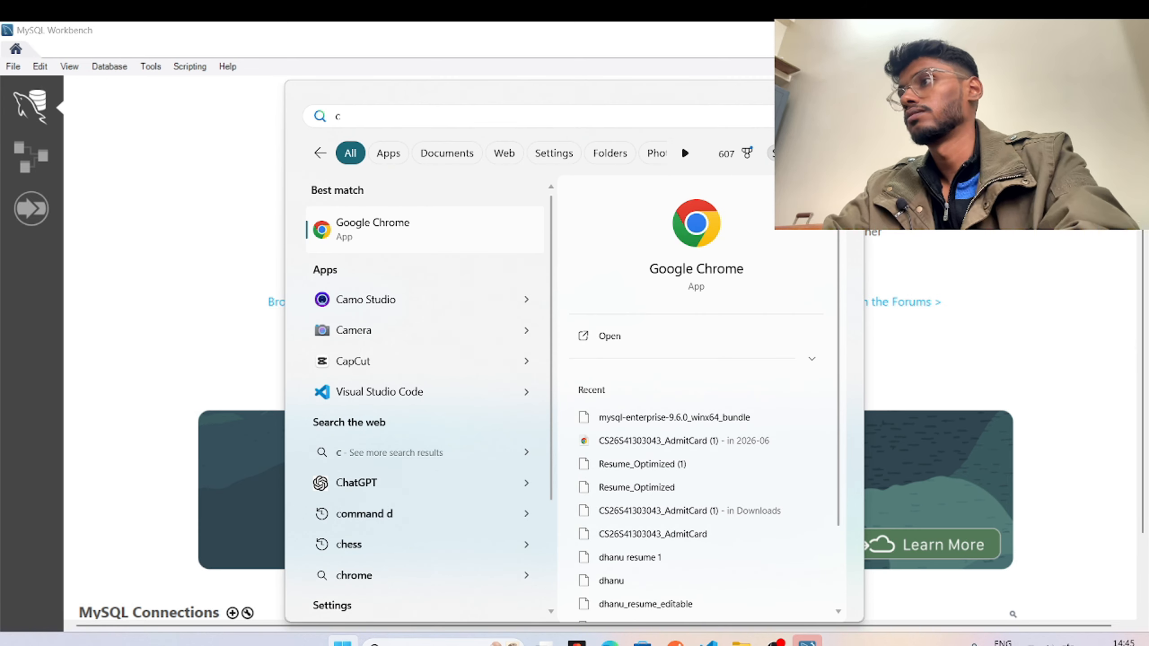
key(Escape)
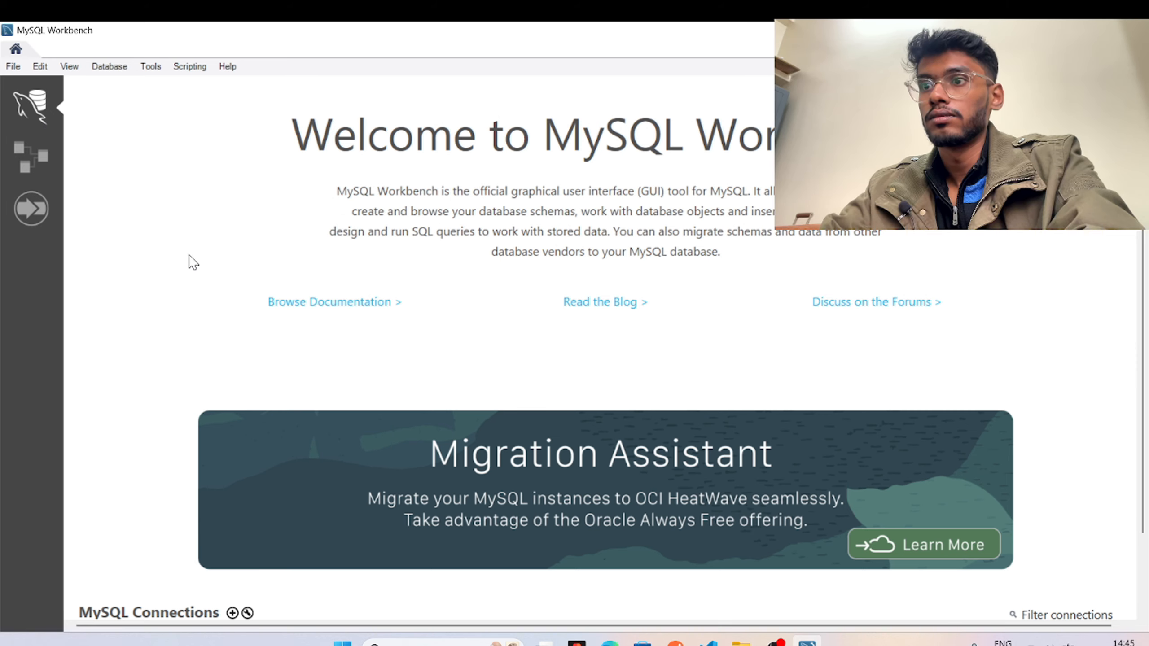
scroll(267, 334, down, 2)
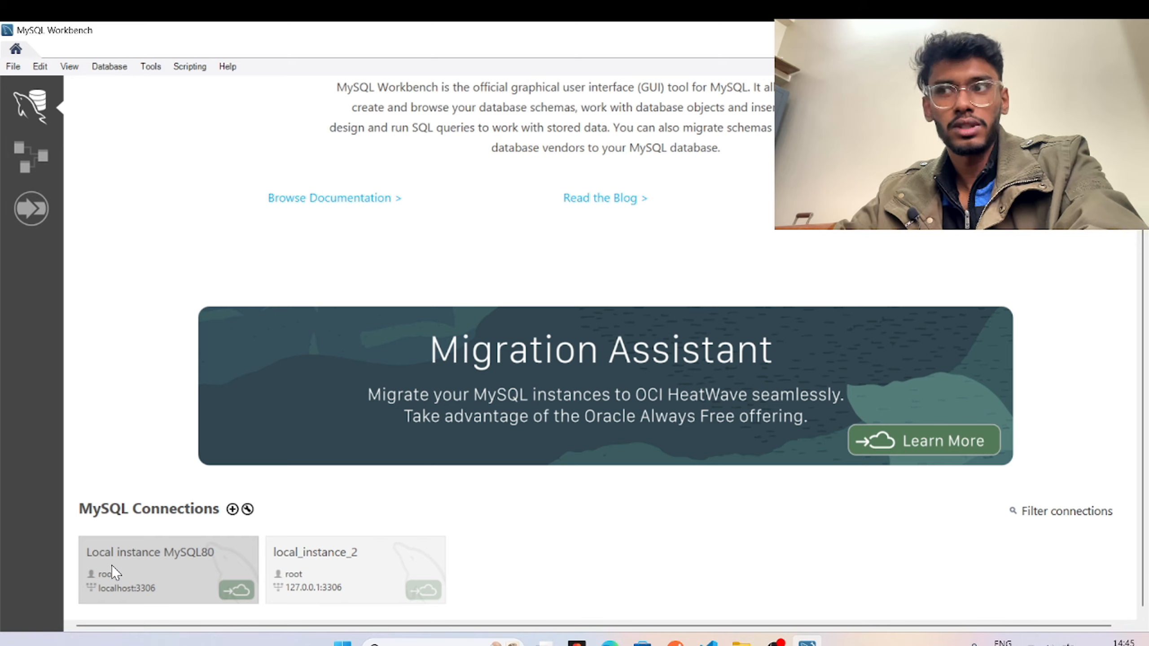
Connect to Local instance MySQL80 as root and view the restuarant_db script from CREATE DATABASE Restaurant.
click(159, 552)
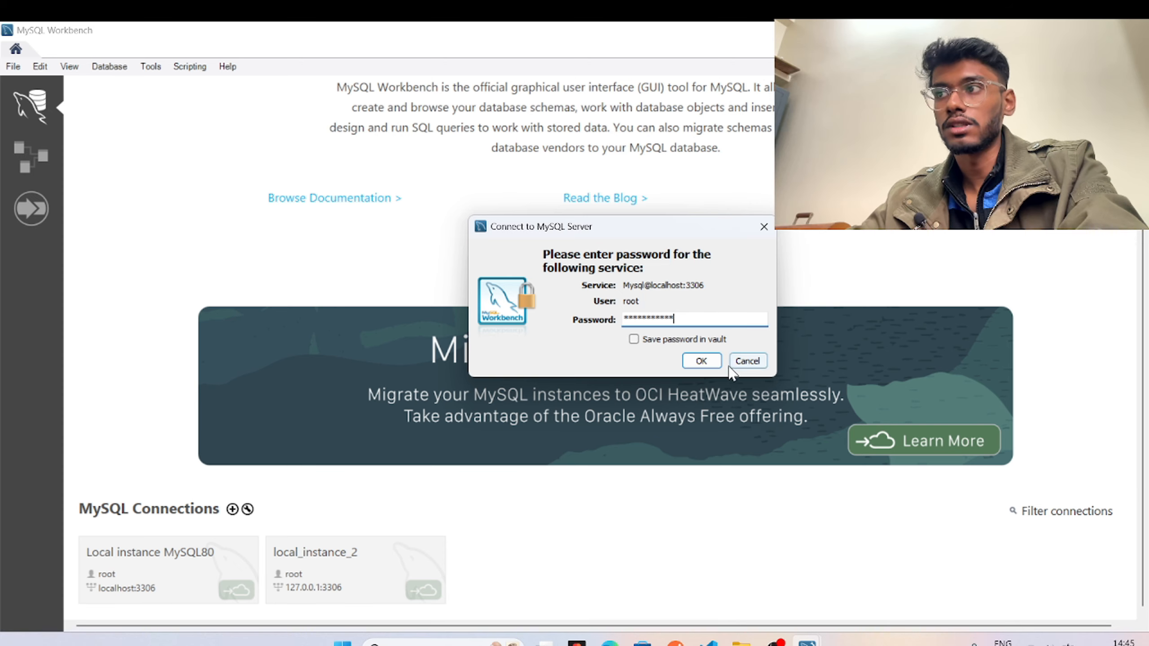
click(711, 361)
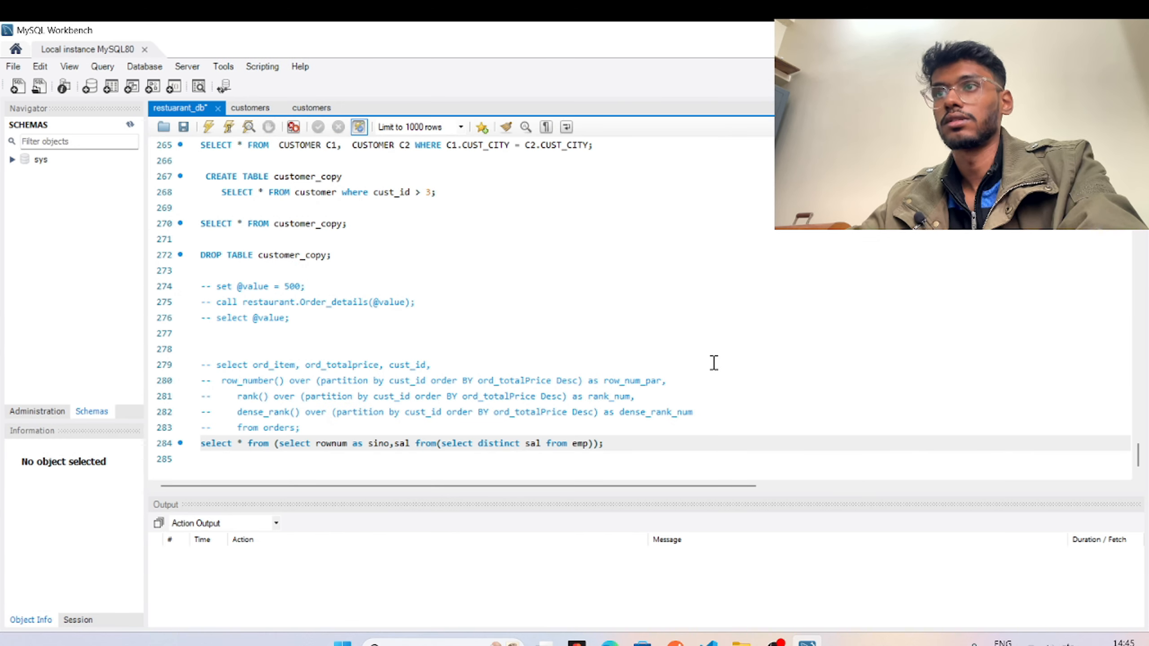
drag(621, 445, 185, 112)
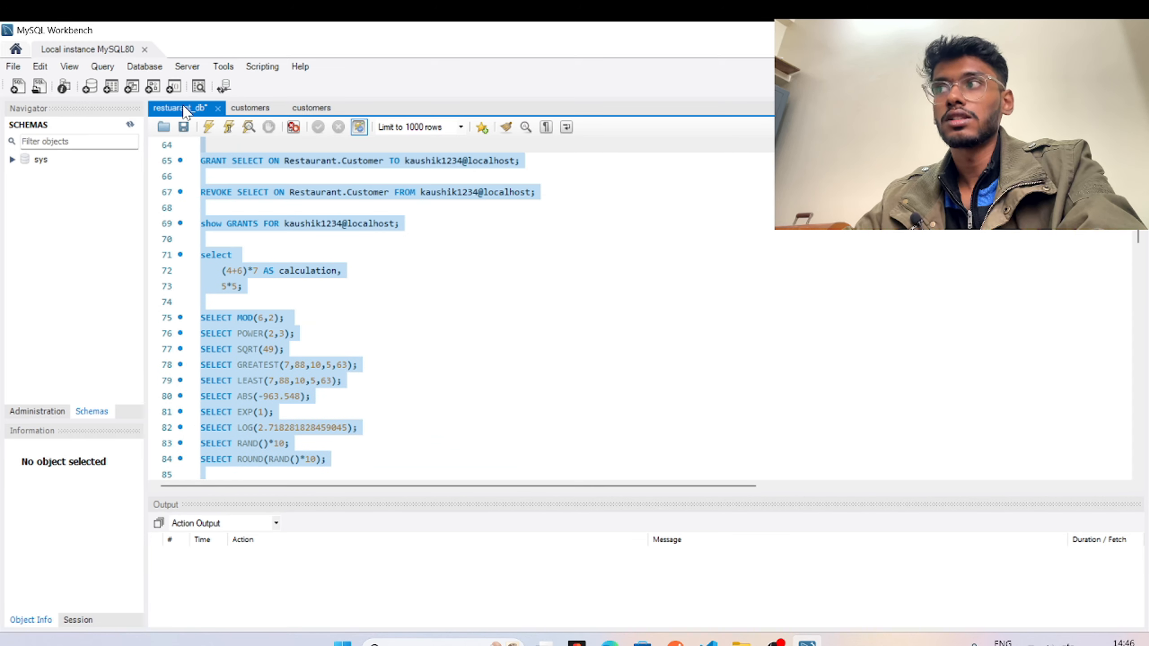
scroll(450, 335, up, 20)
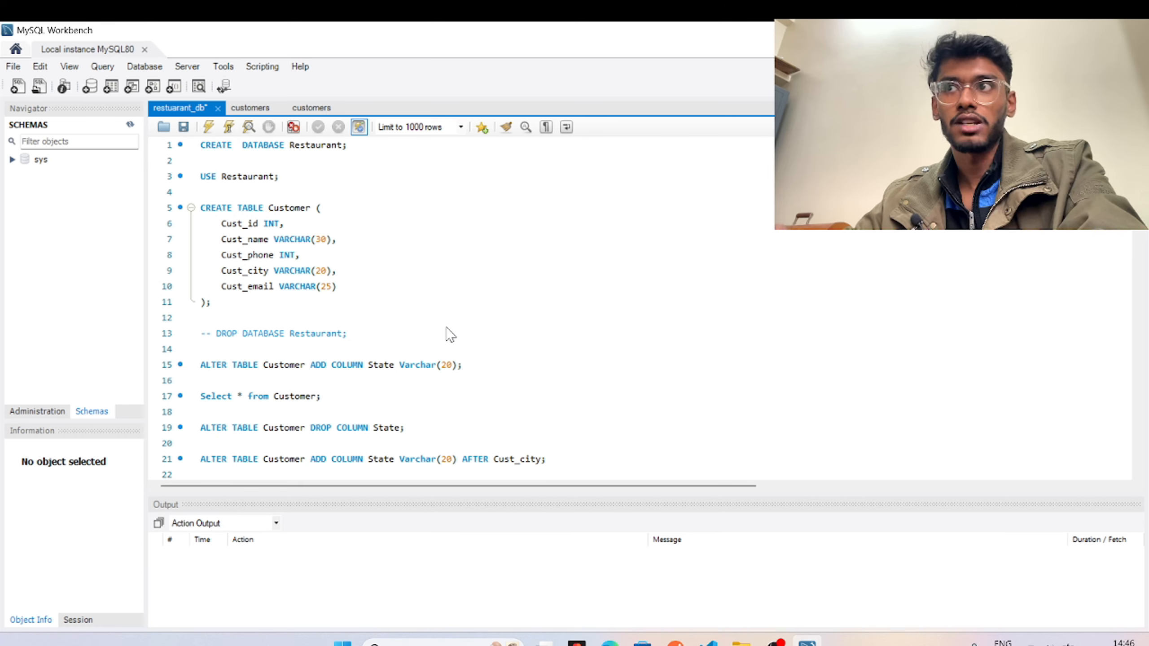